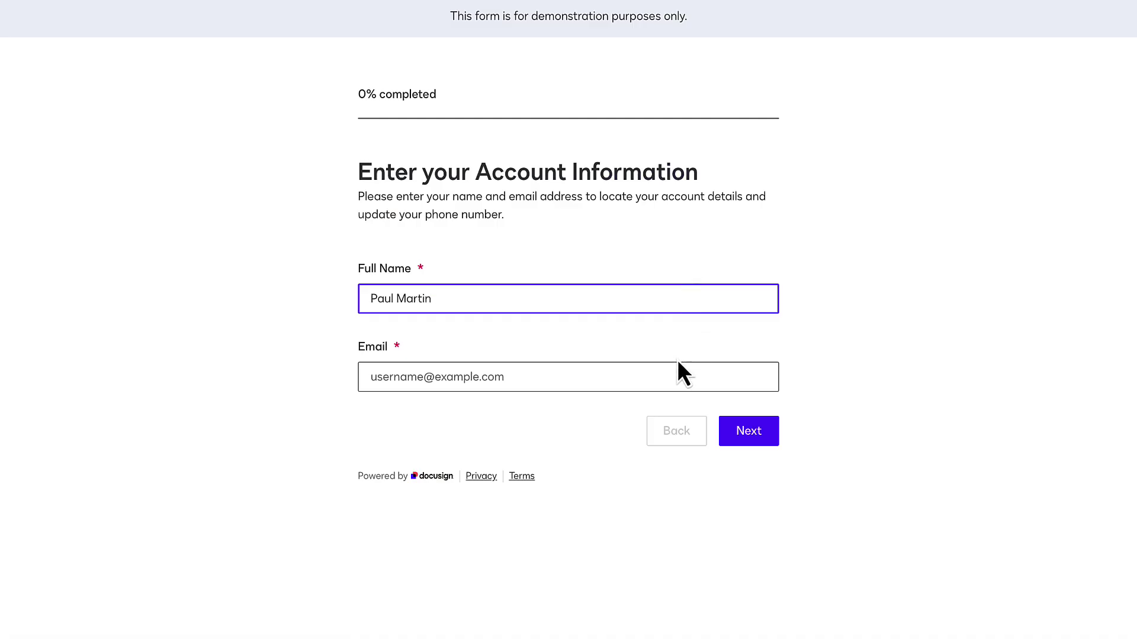
# Step: Submit the account lookup form with the account email address
pyautogui.click(672, 375)
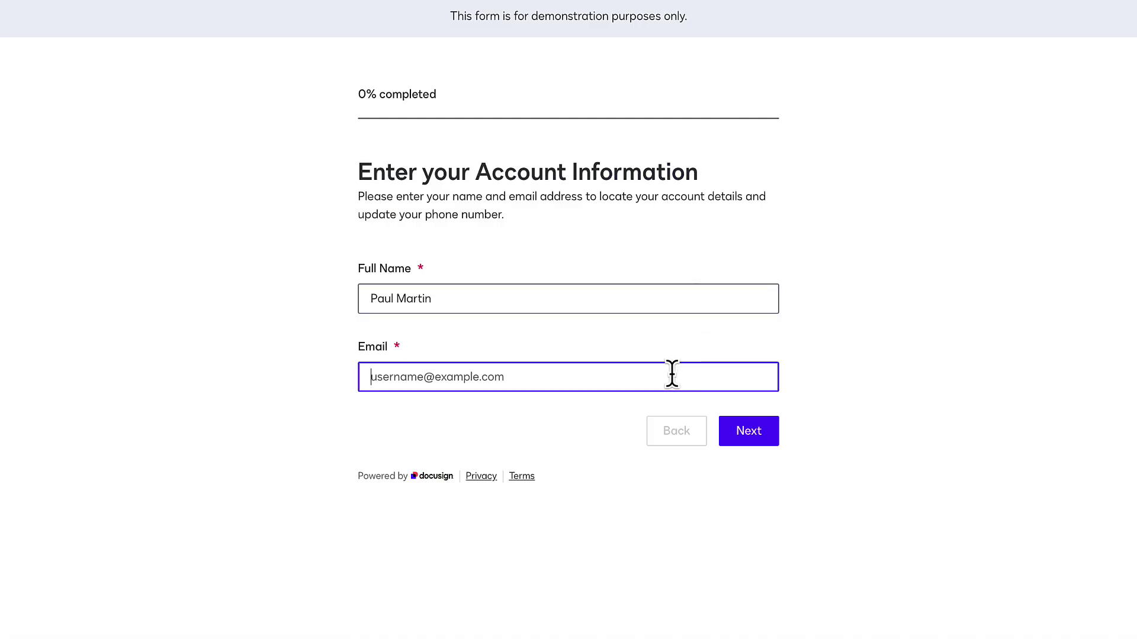
pyautogui.click(752, 431)
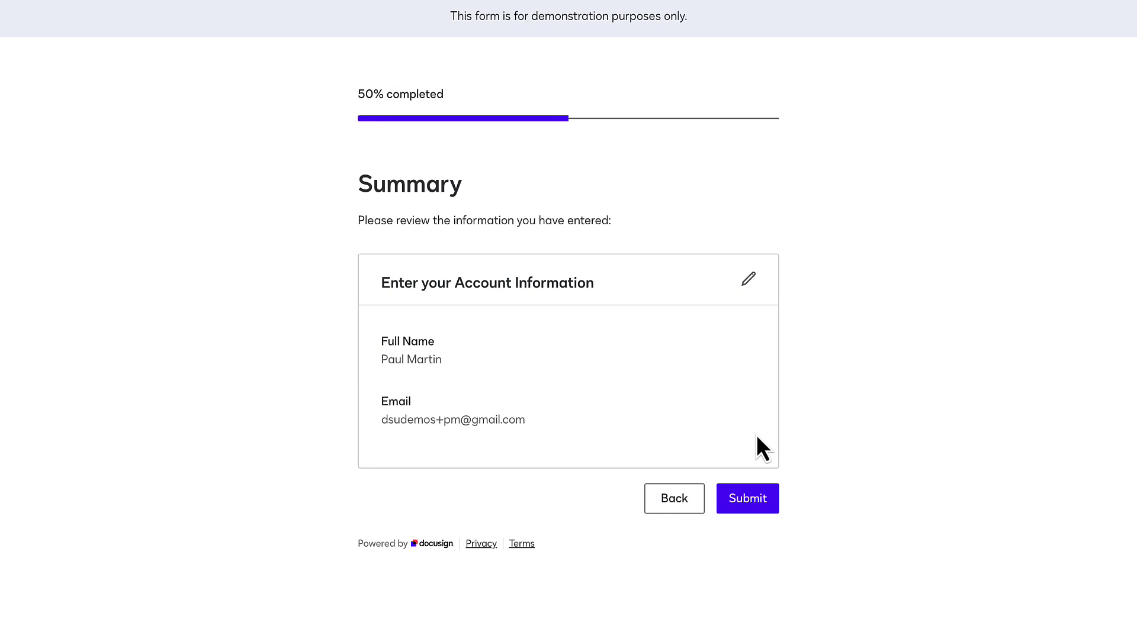
pyautogui.click(749, 503)
# Step: Submit the new business phone number, then sign and finish the change request
pyautogui.click(727, 538)
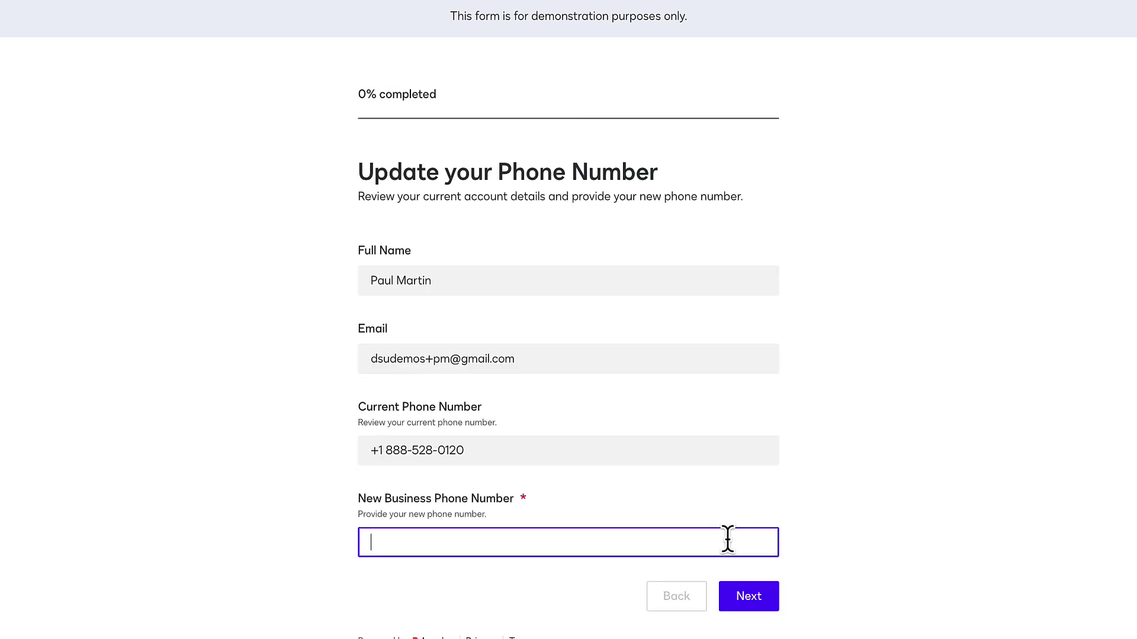
pyautogui.click(765, 597)
pyautogui.click(766, 616)
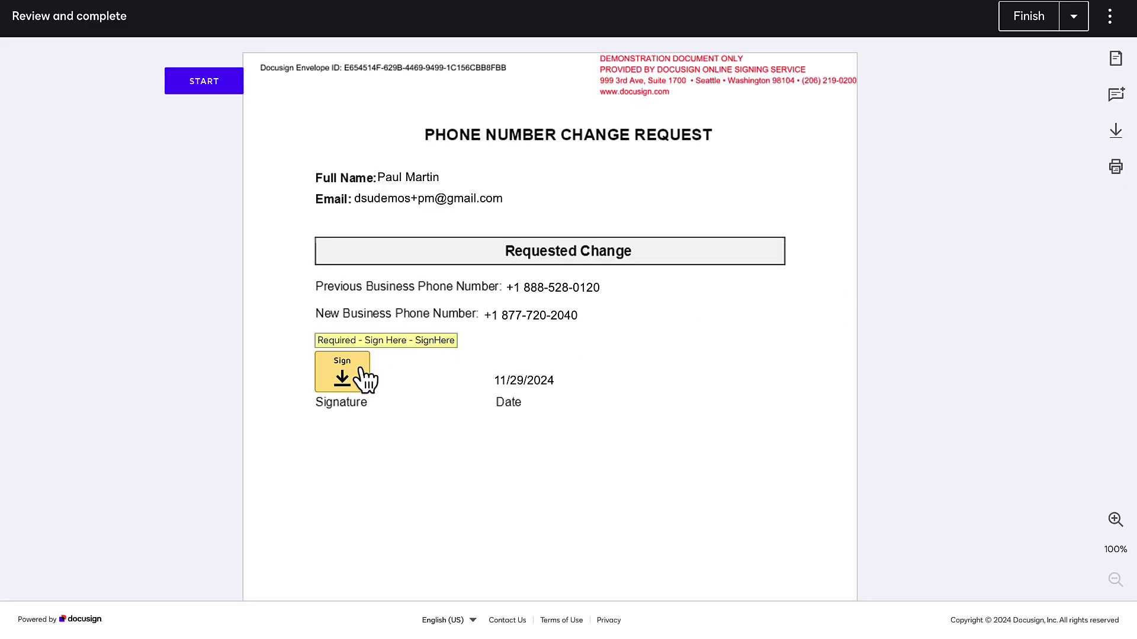
pyautogui.click(348, 377)
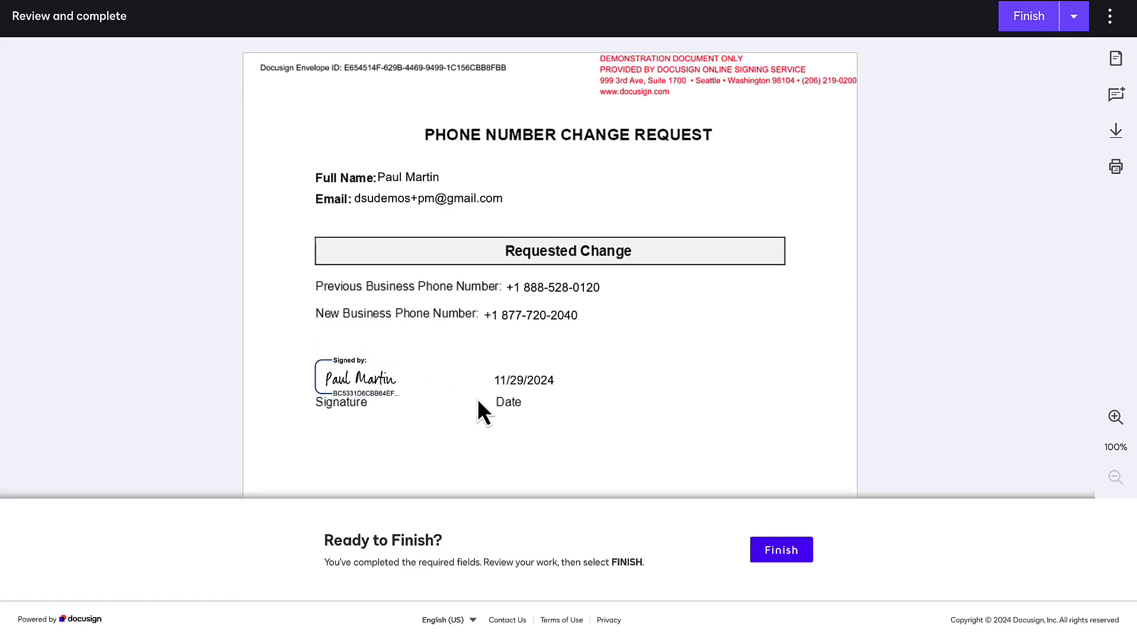
pyautogui.click(808, 554)
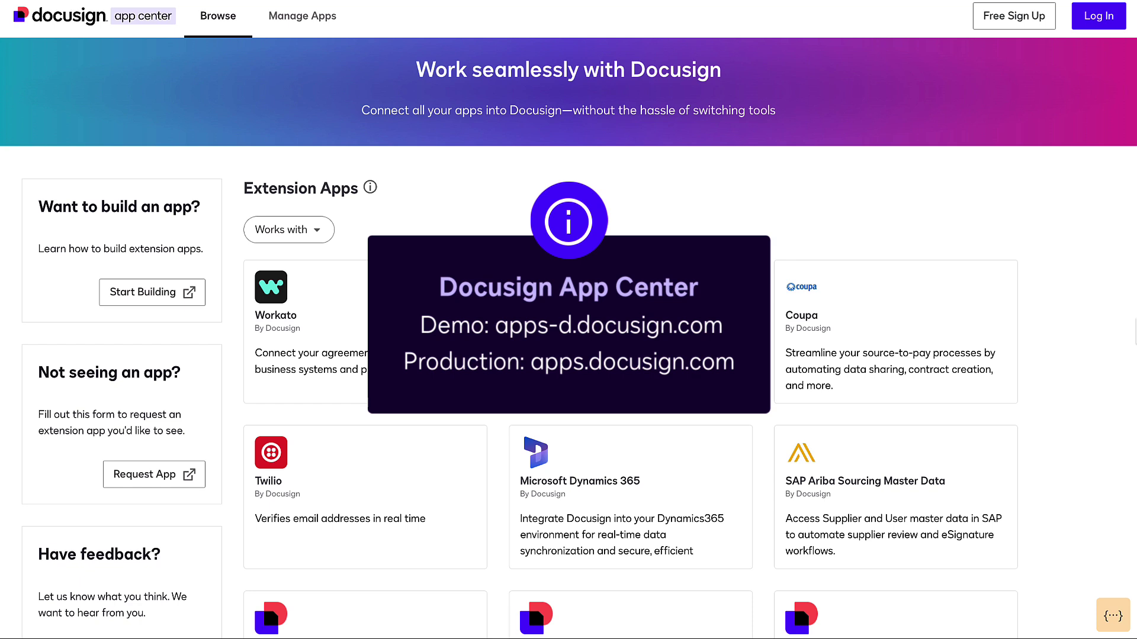
# Step: Log in to App Center and install the Microsoft Dynamics 365 app, accepting the terms
pyautogui.click(1106, 25)
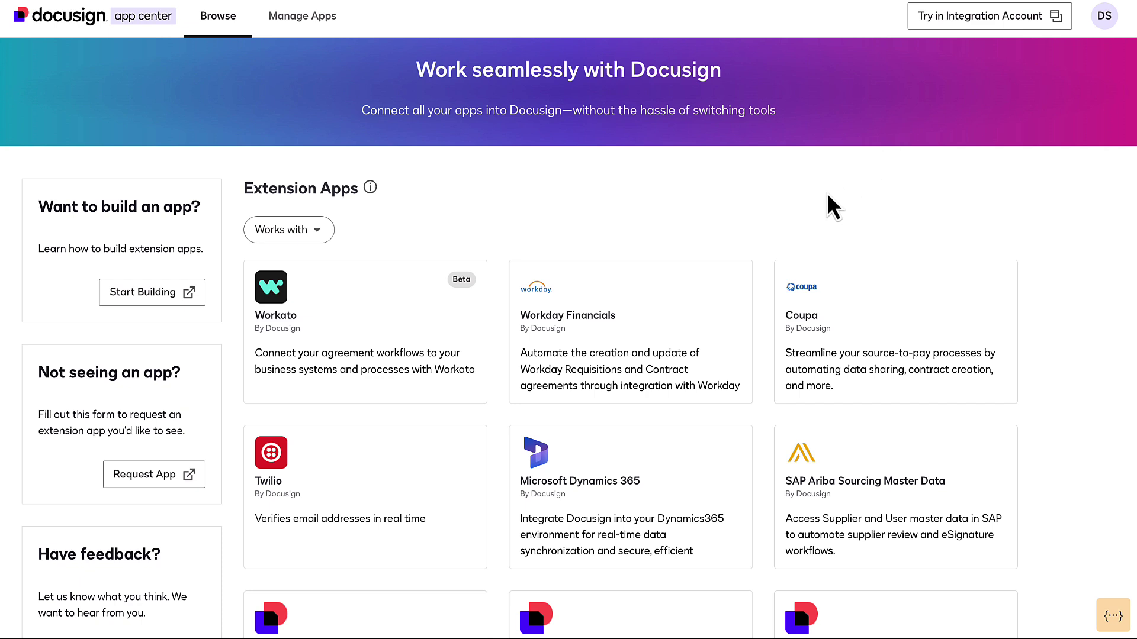
pyautogui.click(721, 498)
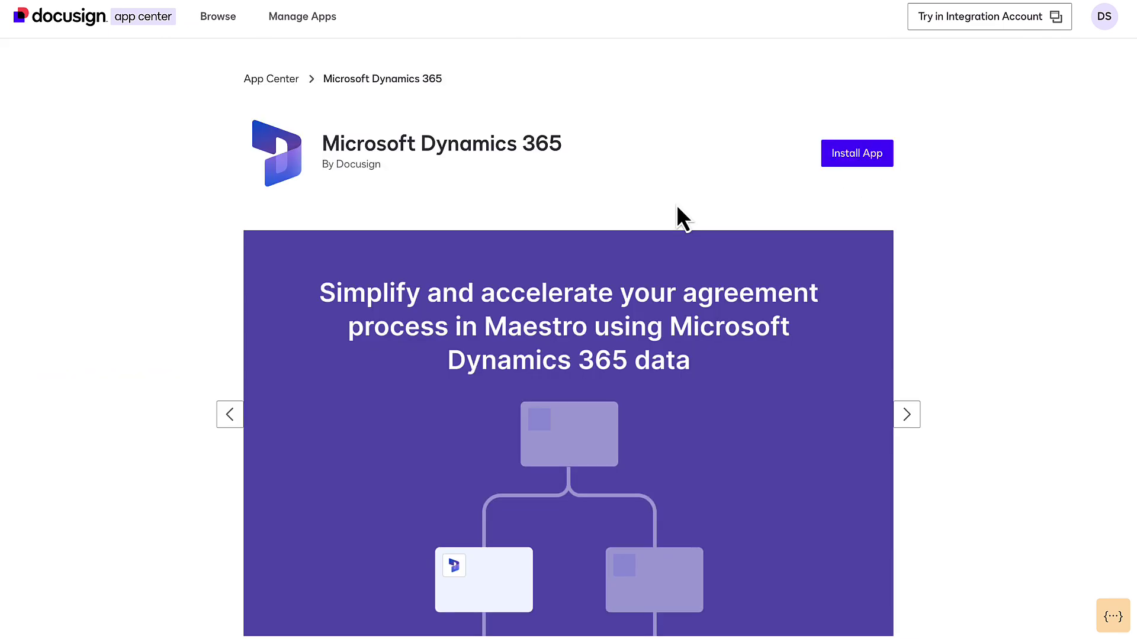
pyautogui.click(875, 160)
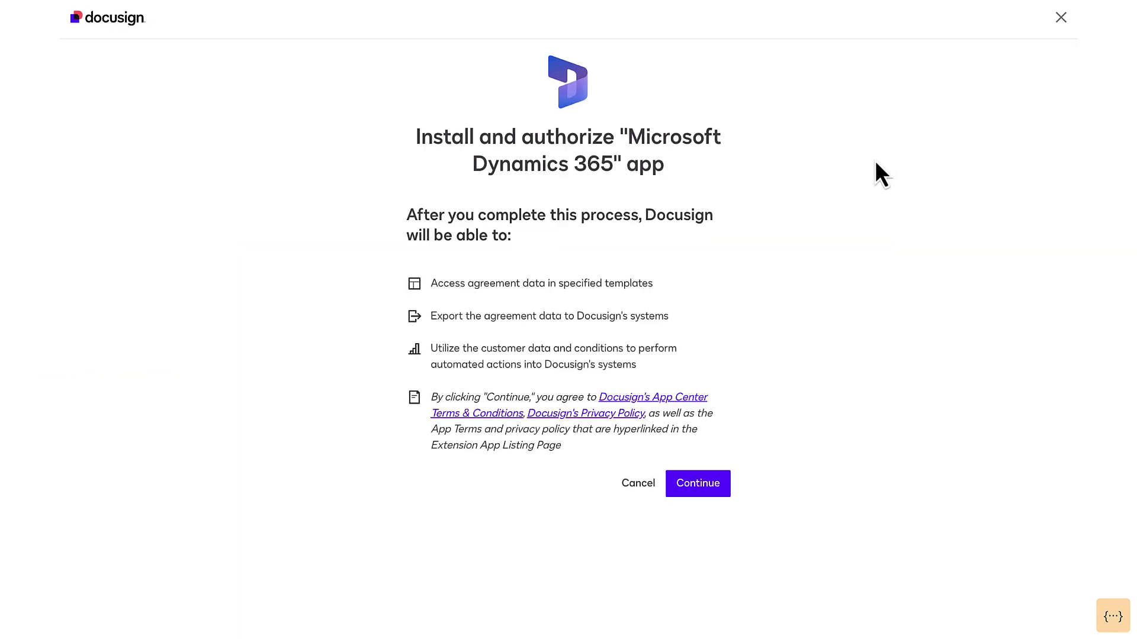
pyautogui.click(727, 487)
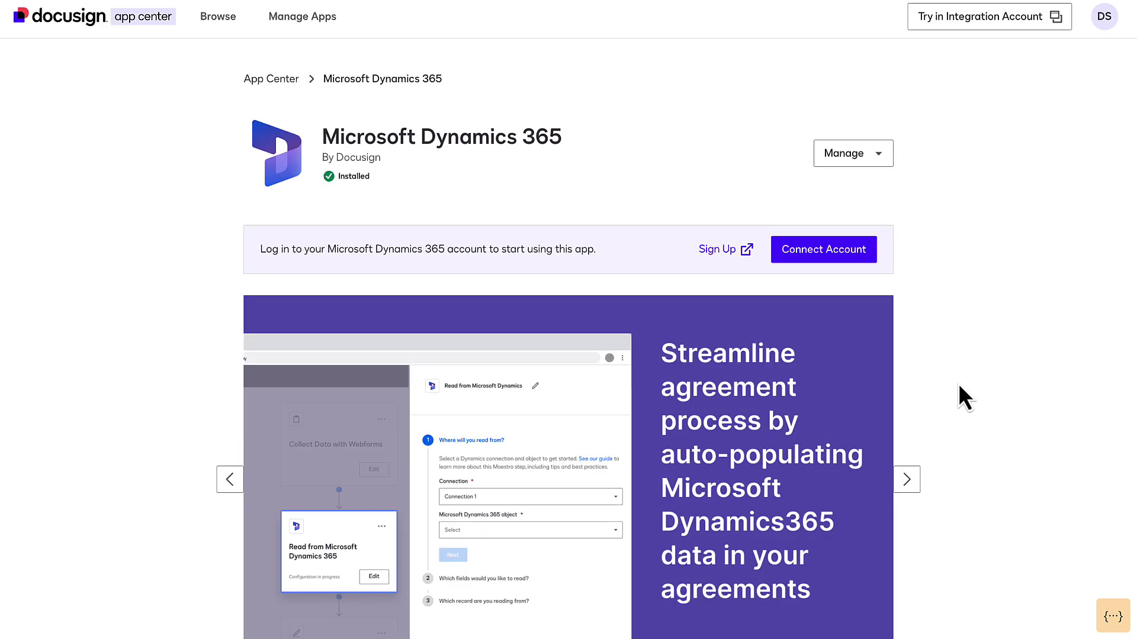
# Step: Connect a Dynamics account with tenant details as a Shared connection and sign in to Microsoft
pyautogui.click(835, 251)
pyautogui.click(632, 296)
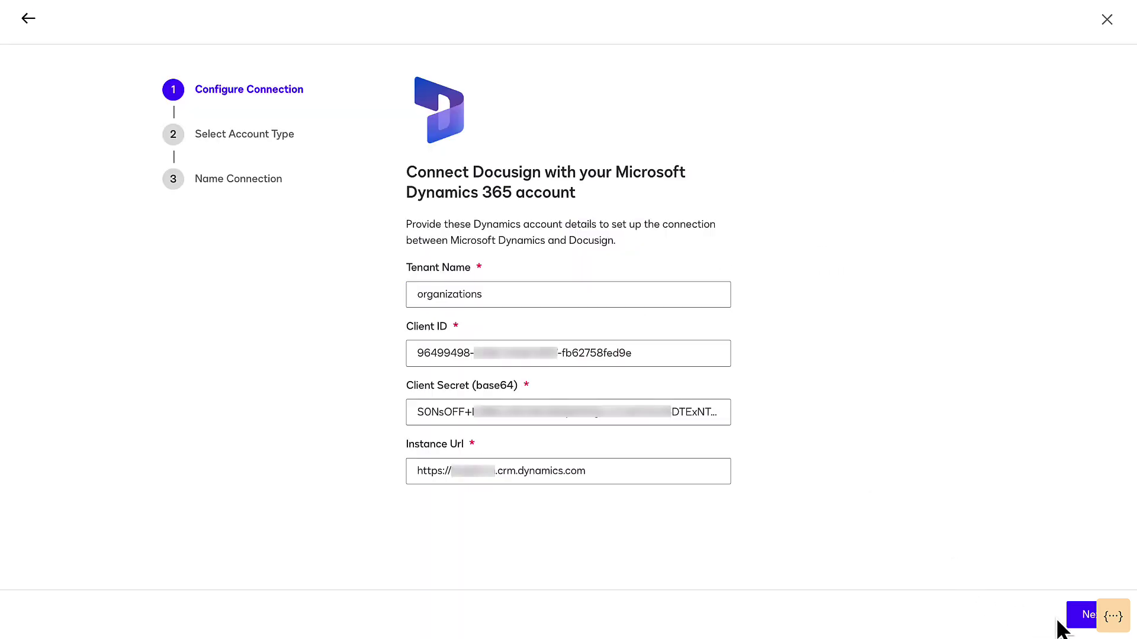
pyautogui.click(1074, 619)
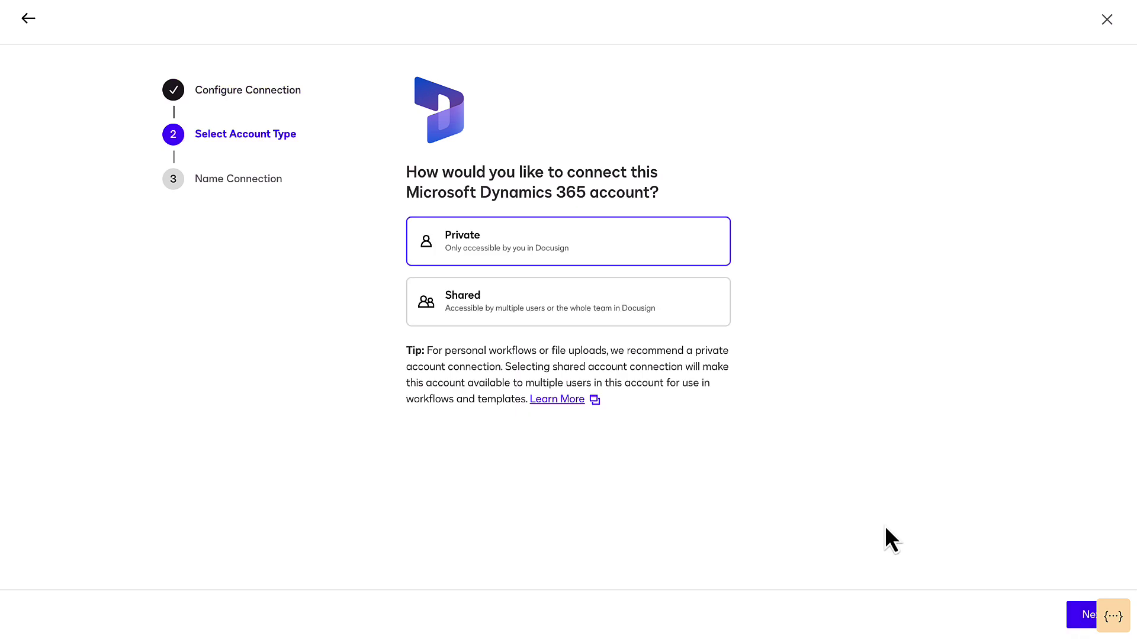
pyautogui.click(588, 325)
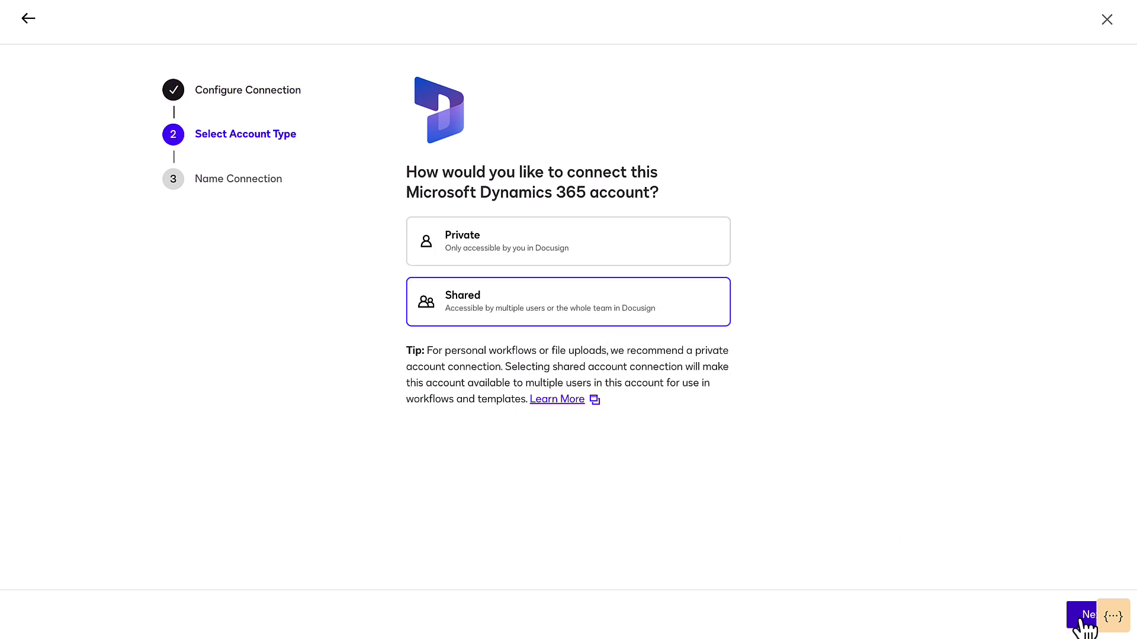
pyautogui.click(1082, 617)
pyautogui.click(657, 361)
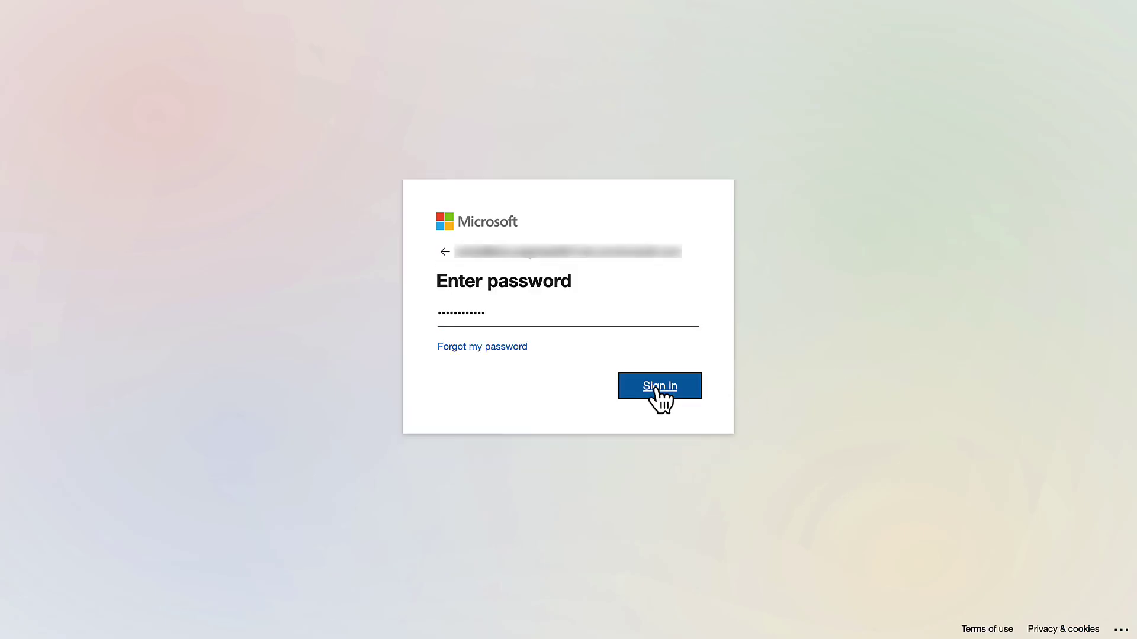
pyautogui.click(658, 388)
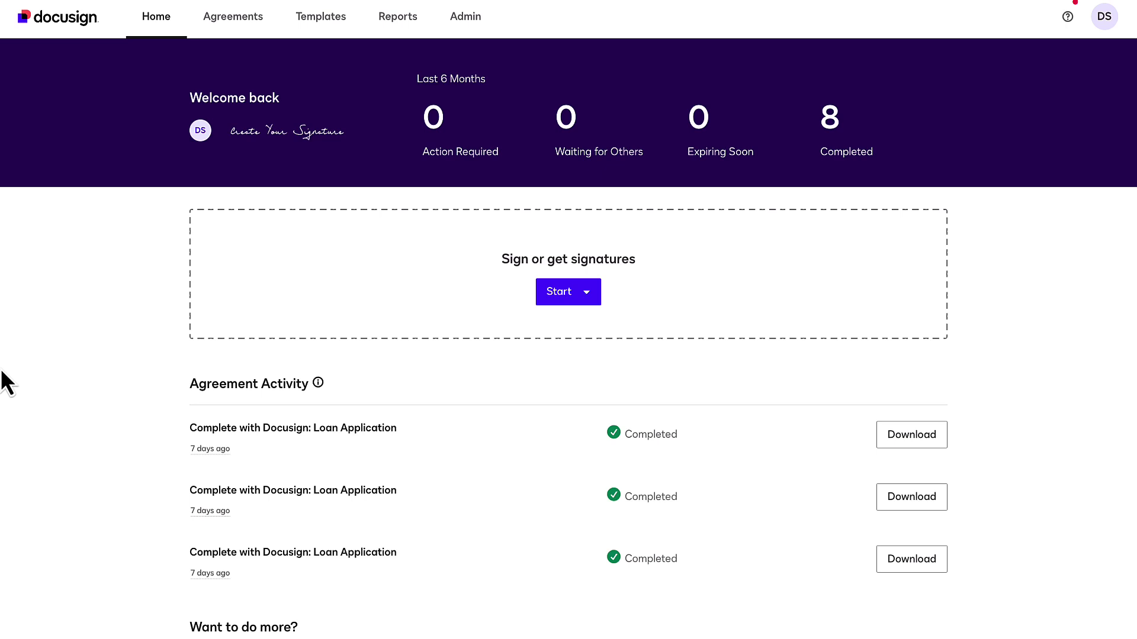
# Step: Create a new blank workflow from Agreements > Maestro Workflows
pyautogui.click(234, 17)
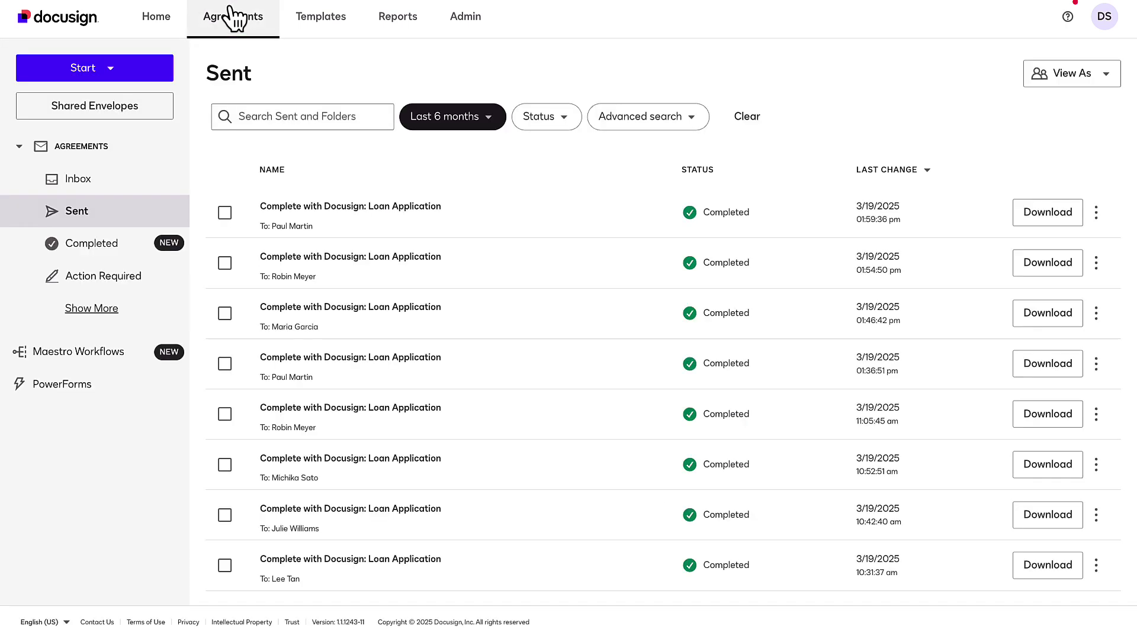
pyautogui.click(126, 347)
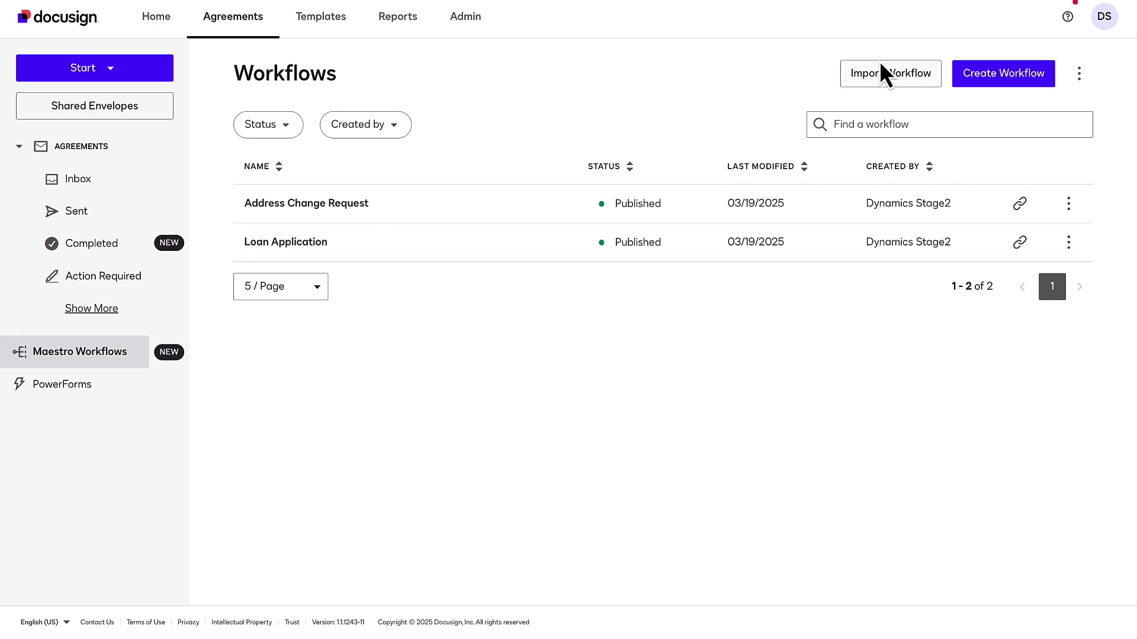
pyautogui.click(963, 73)
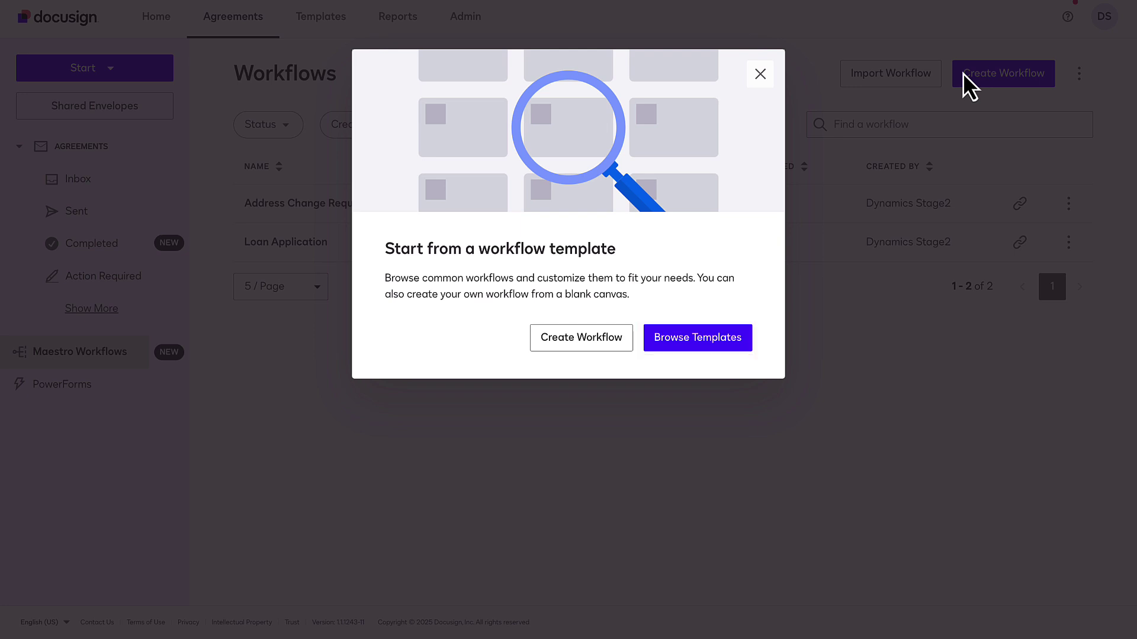
pyautogui.click(580, 354)
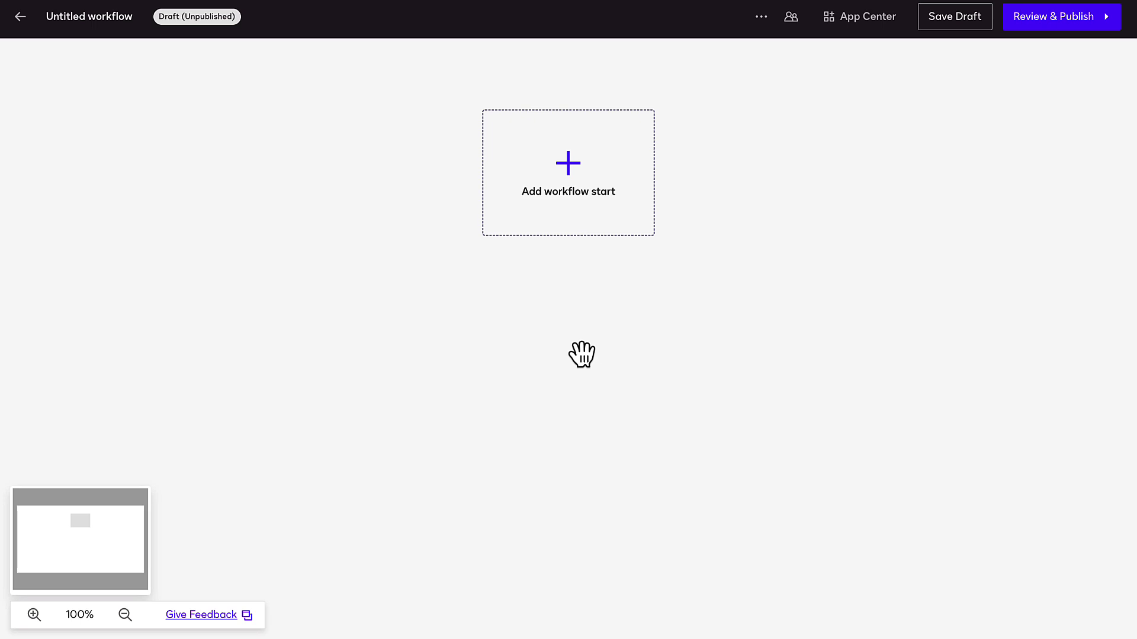
# Step: Set the workflow start to 'From a Link' and apply it
pyautogui.click(573, 182)
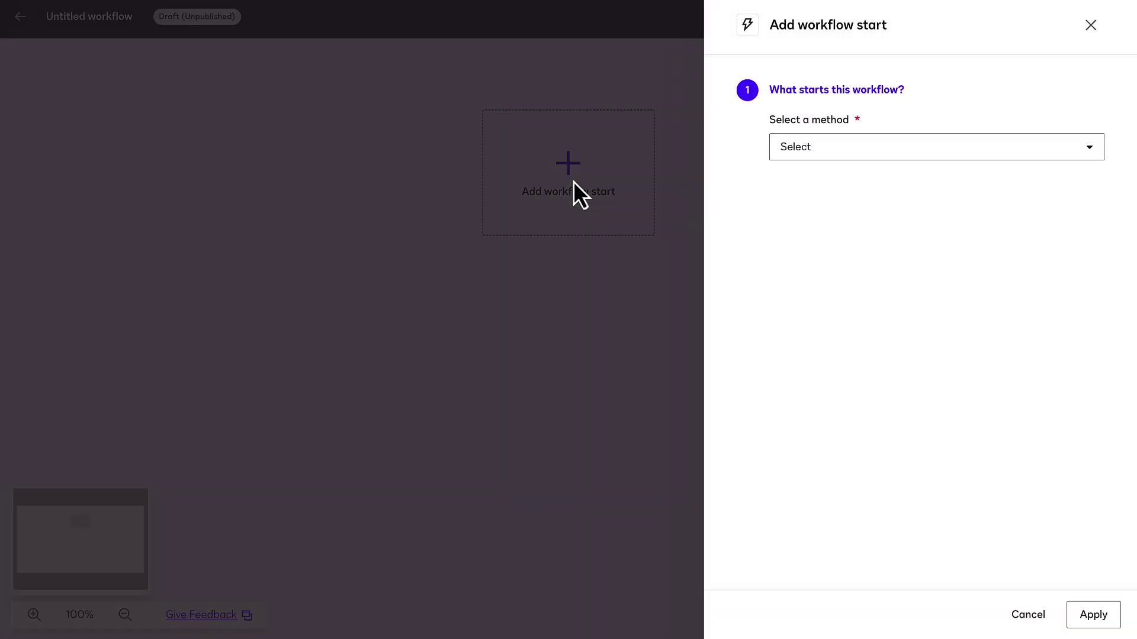
pyautogui.click(810, 151)
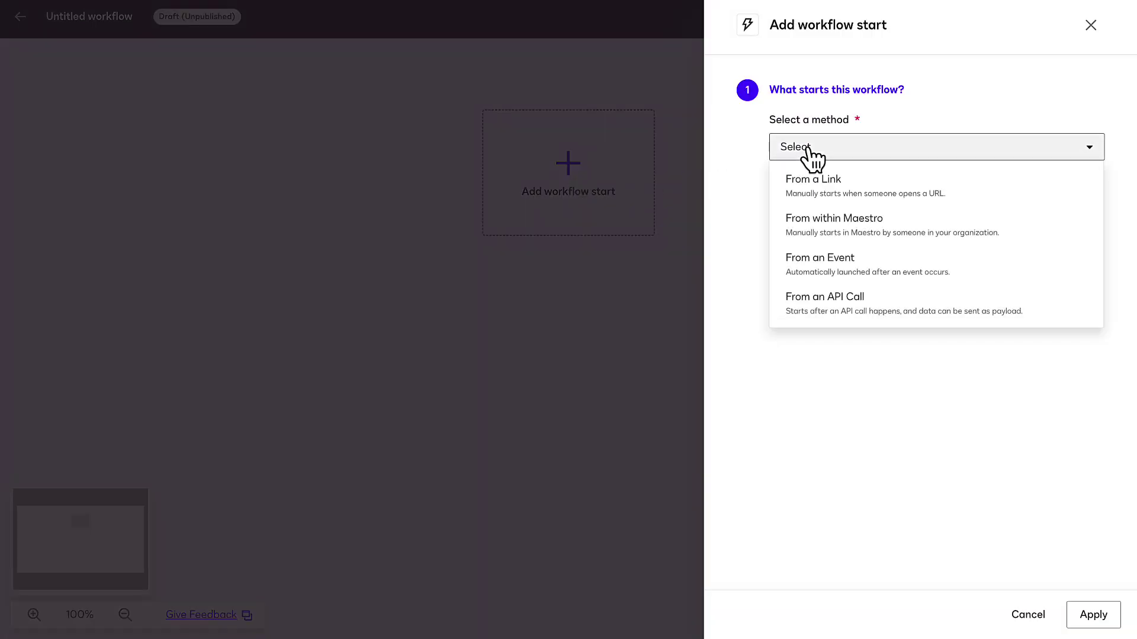
pyautogui.click(822, 181)
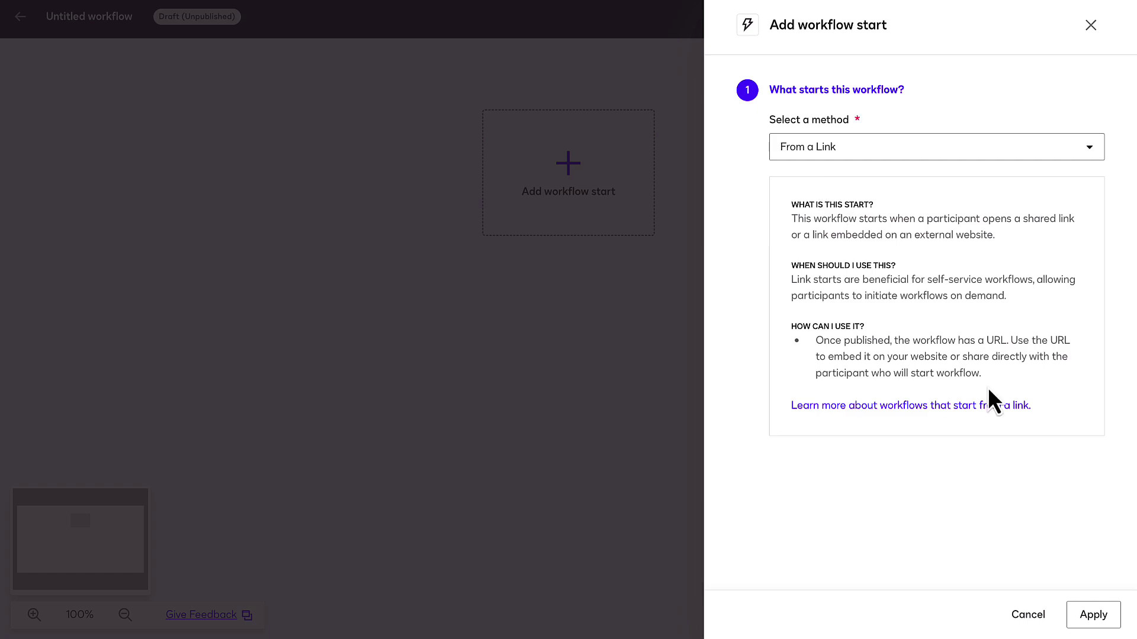
pyautogui.click(1102, 624)
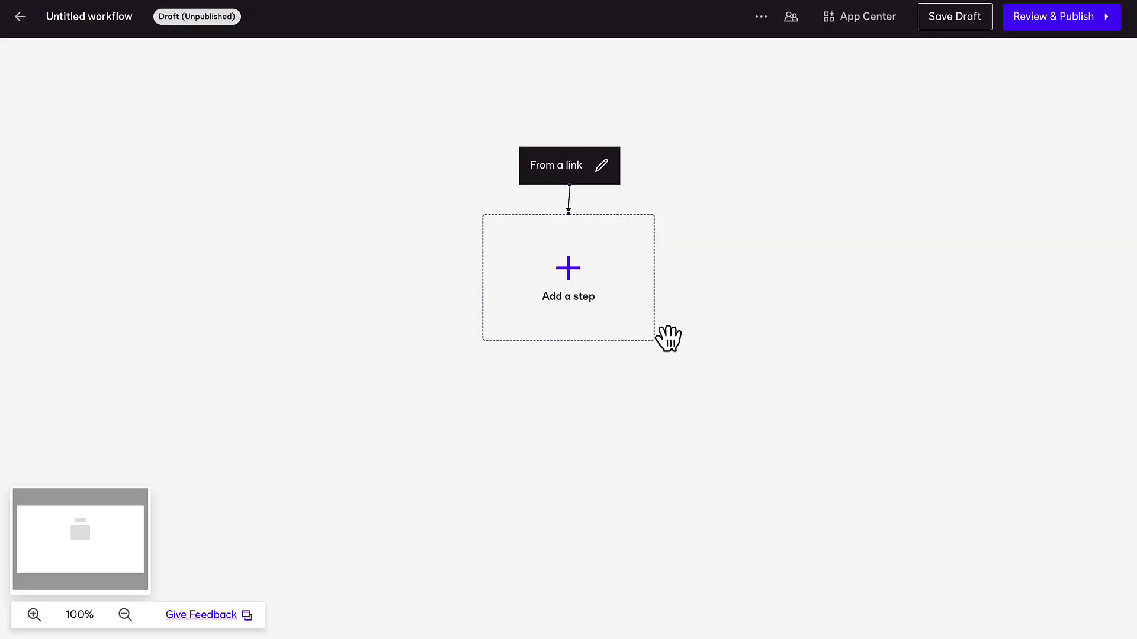
# Step: Add a Collect Data with Web Forms step named 'Collect Contact Details'
pyautogui.click(639, 322)
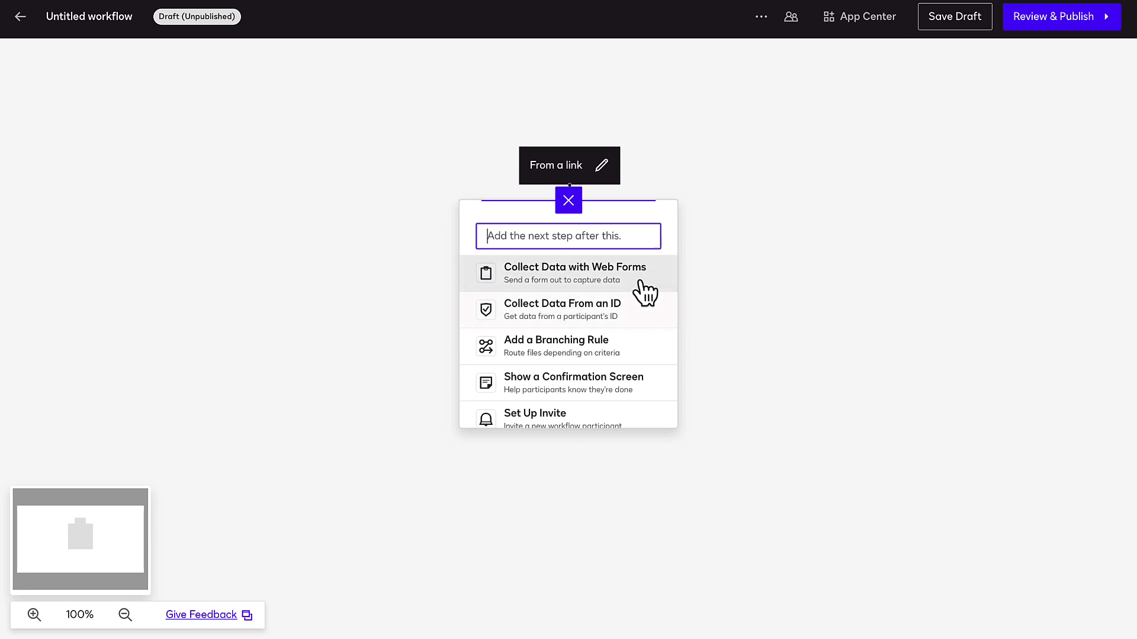
pyautogui.click(647, 285)
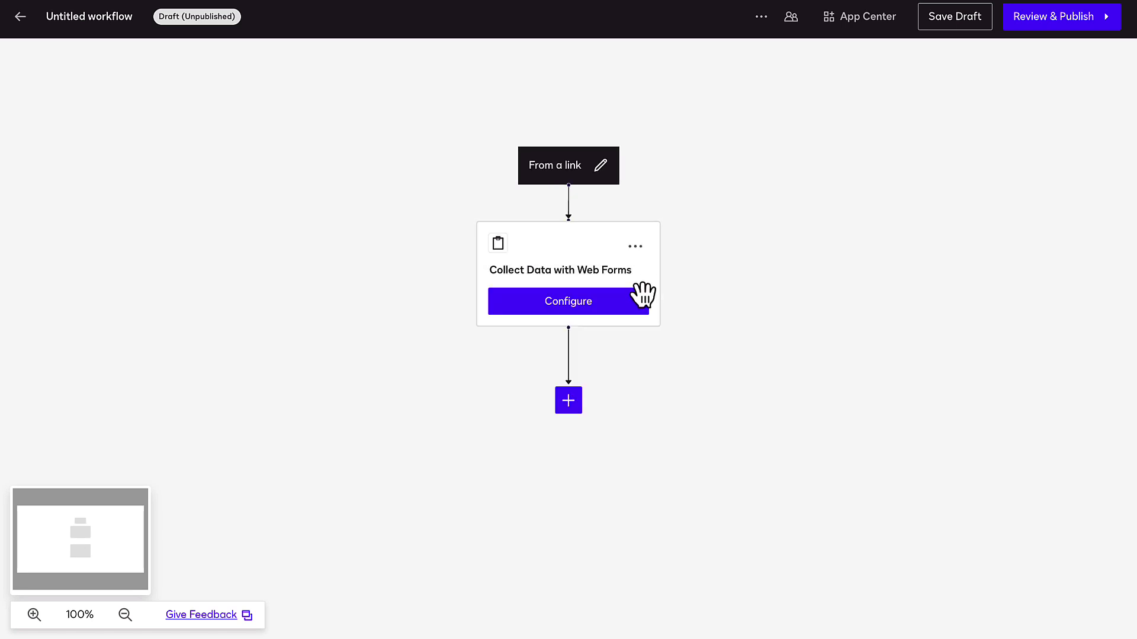
pyautogui.click(624, 309)
pyautogui.tripleClick(853, 45)
pyautogui.write('Collect Contact Details')
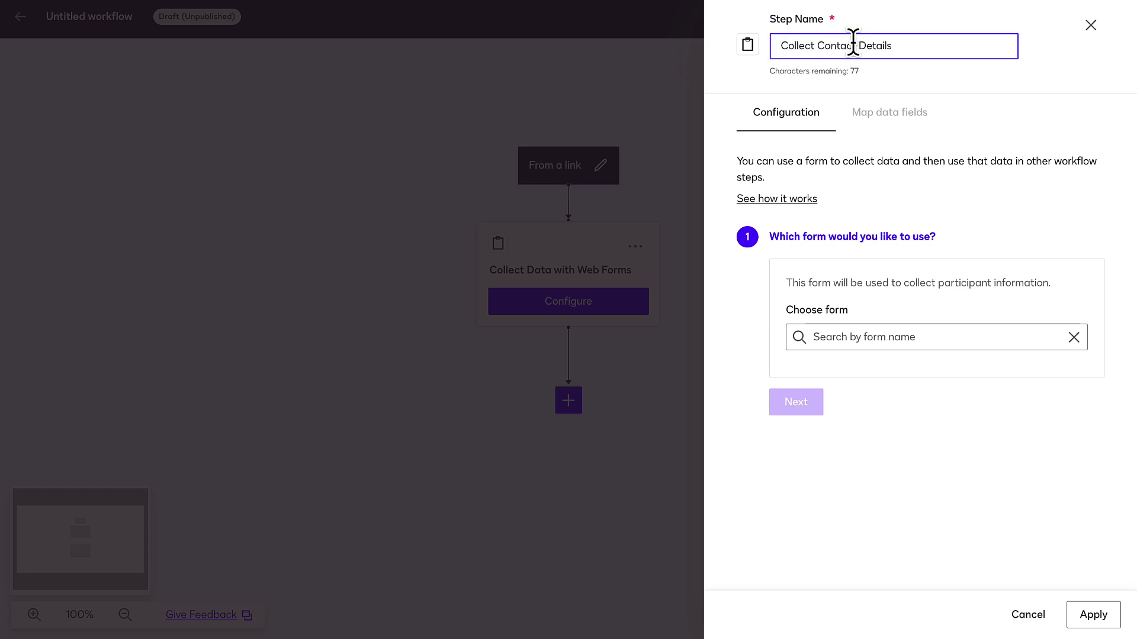
# Step: Use the Customer Intake Form - Phone Number Change form with Customer as participant, and apply
pyautogui.click(959, 338)
pyautogui.click(974, 416)
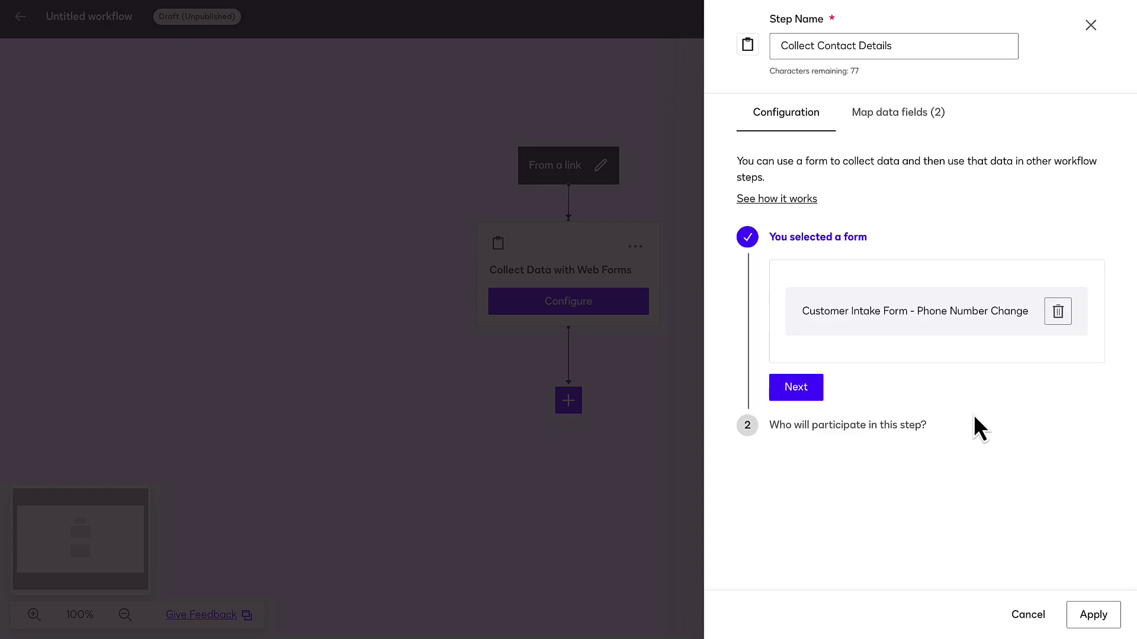
pyautogui.click(807, 390)
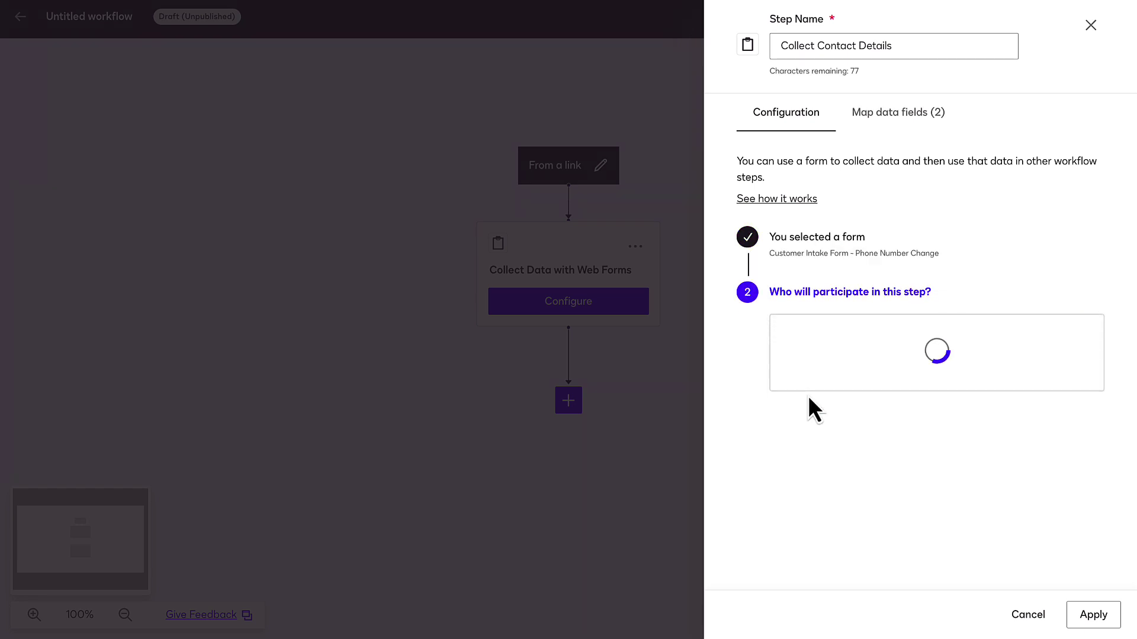
pyautogui.click(829, 375)
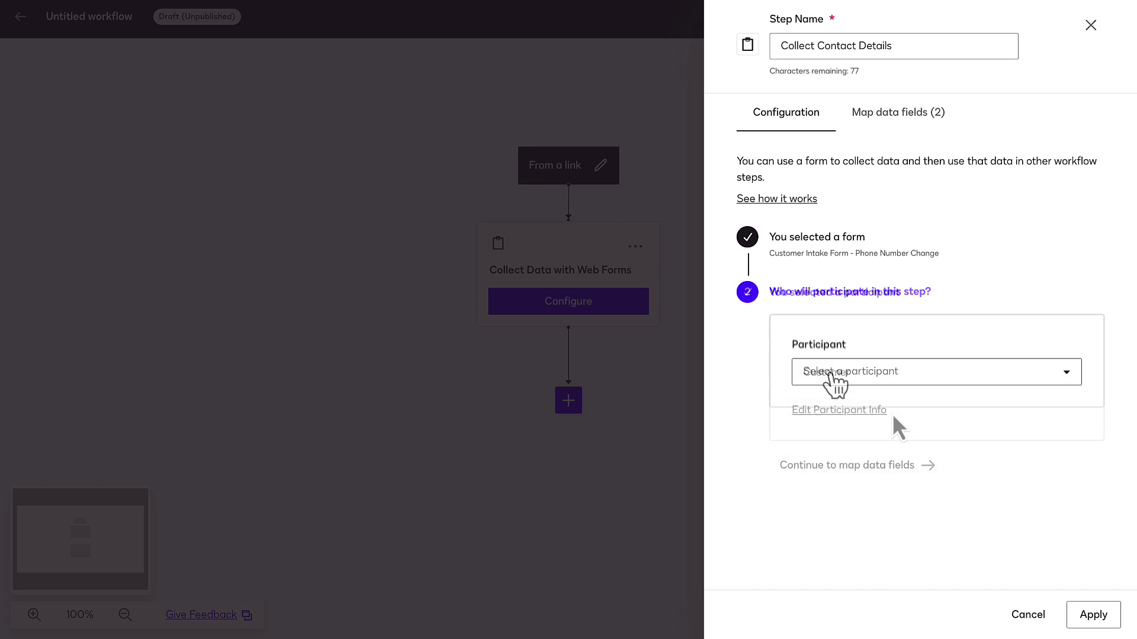
pyautogui.click(1093, 616)
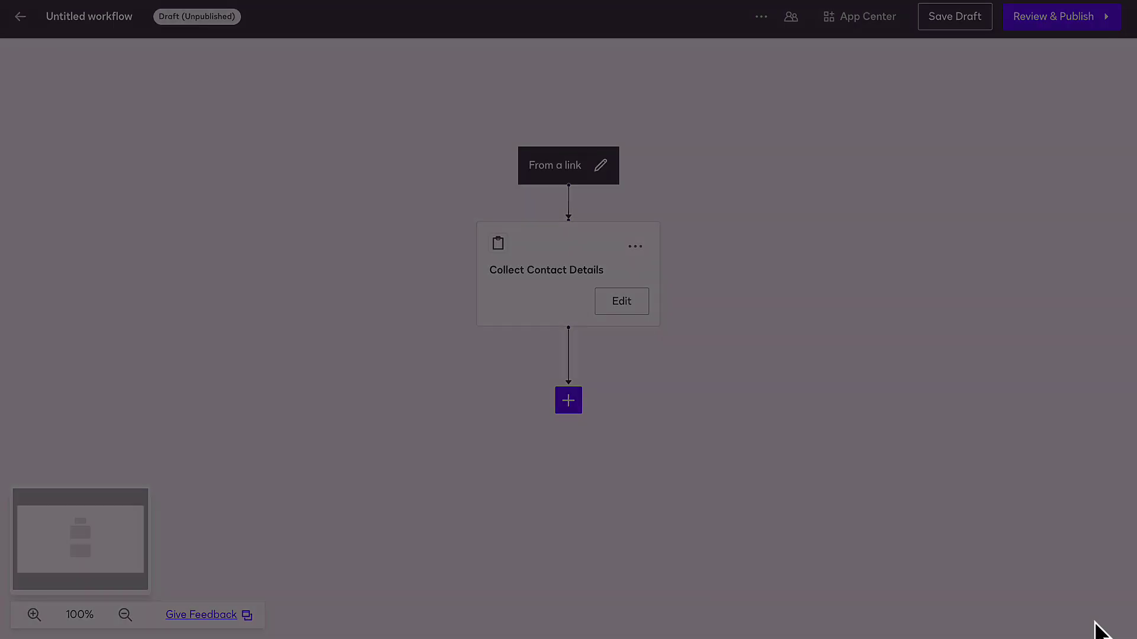
# Step: Add a Read from Microsoft Dynamics 365 step named 'Locate Contact Record'
pyautogui.click(575, 407)
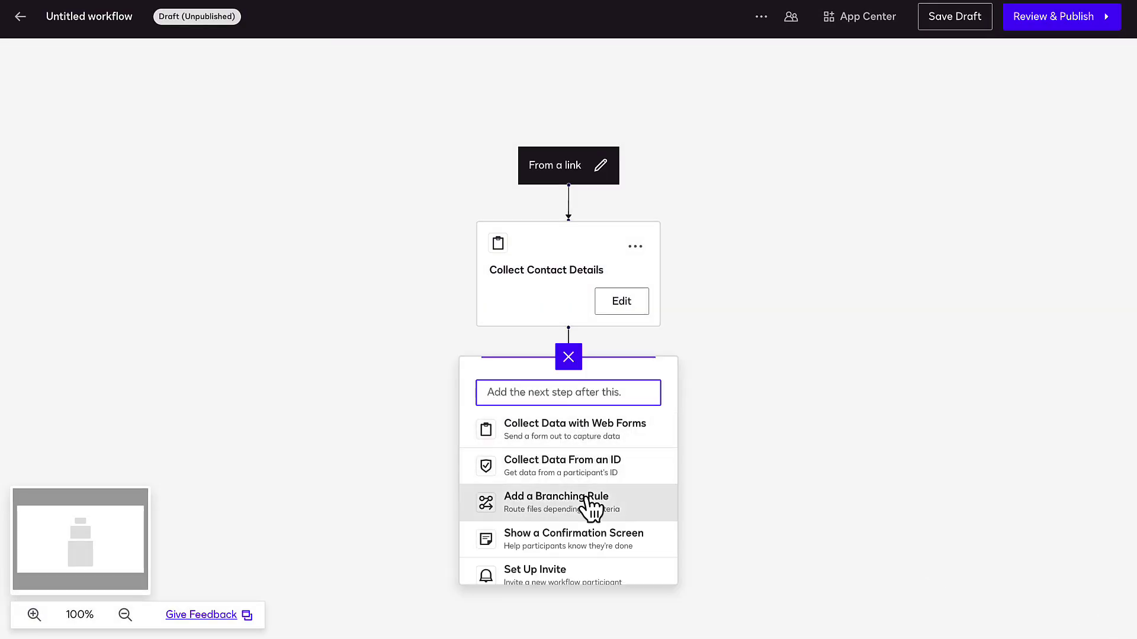
pyautogui.scroll(-3, 587, 503)
pyautogui.scroll(-1, 589, 508)
pyautogui.click(588, 552)
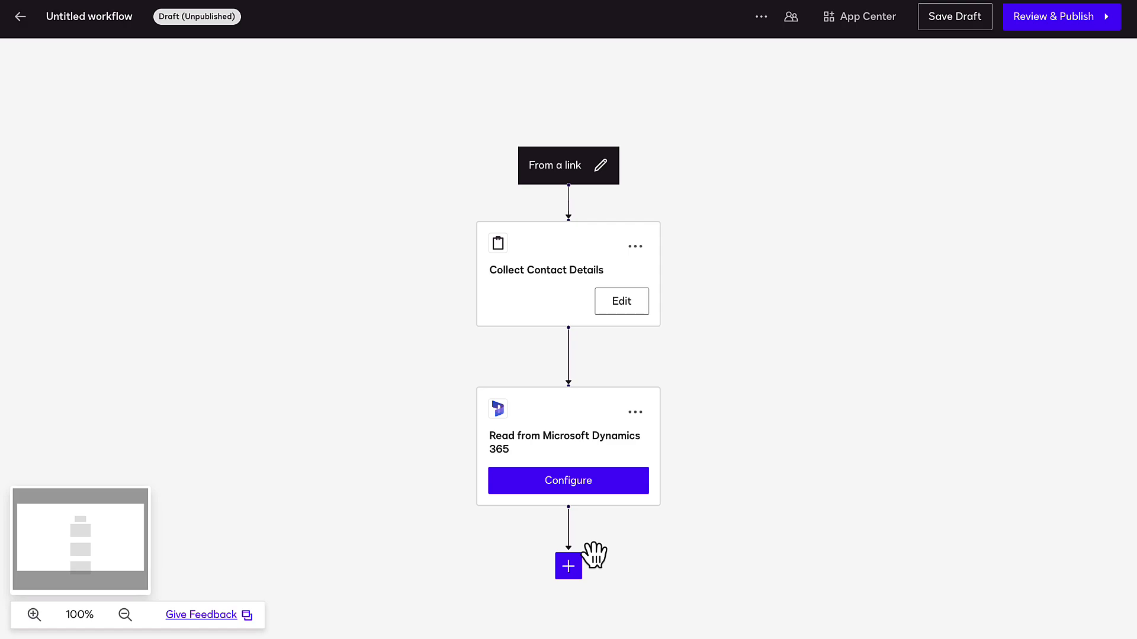
pyautogui.click(586, 488)
pyautogui.tripleClick(884, 42)
pyautogui.write('Locate Contact Record')
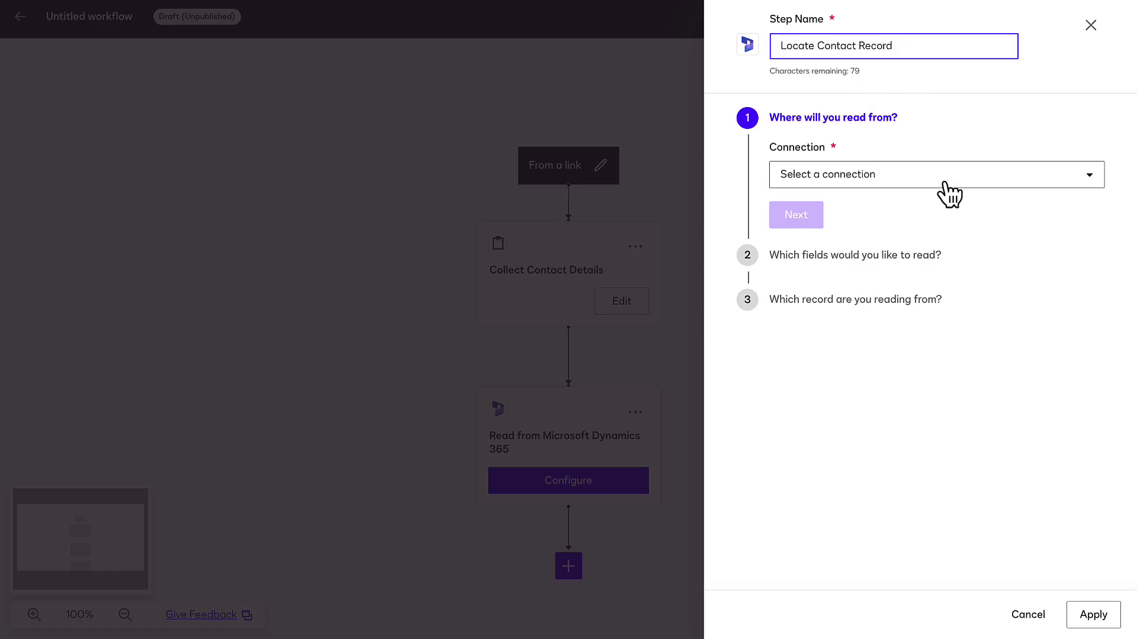
# Step: Read the Contact object over the shared Dynamics connection, matching Email = Email, and save
pyautogui.click(946, 180)
pyautogui.click(947, 203)
pyautogui.click(954, 230)
pyautogui.write('Contact')
pyautogui.click(794, 277)
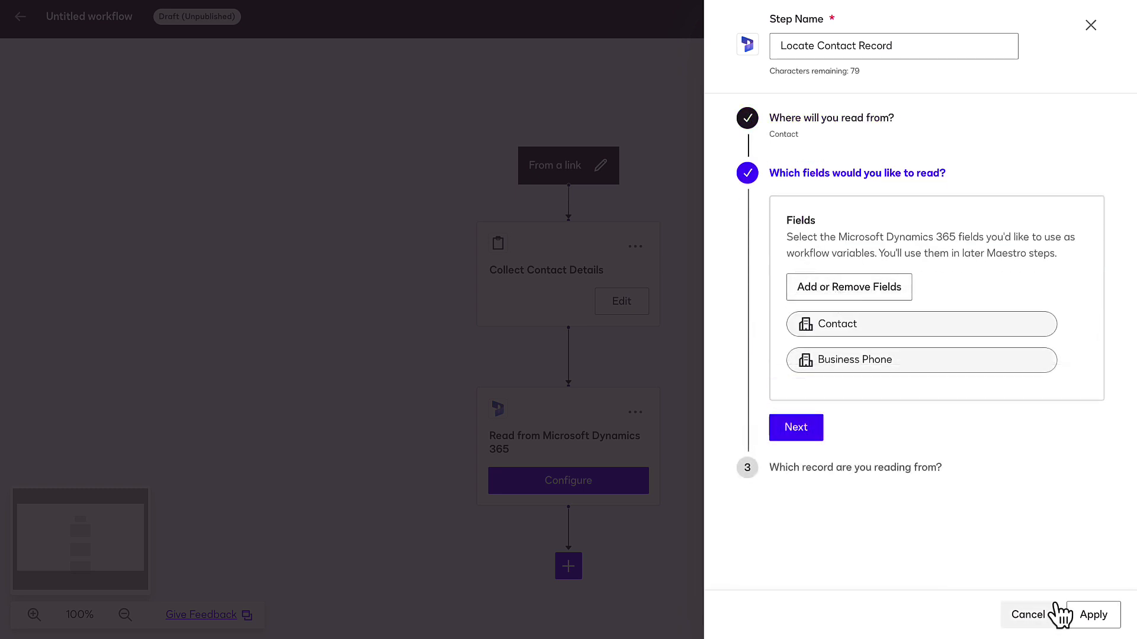
pyautogui.click(804, 437)
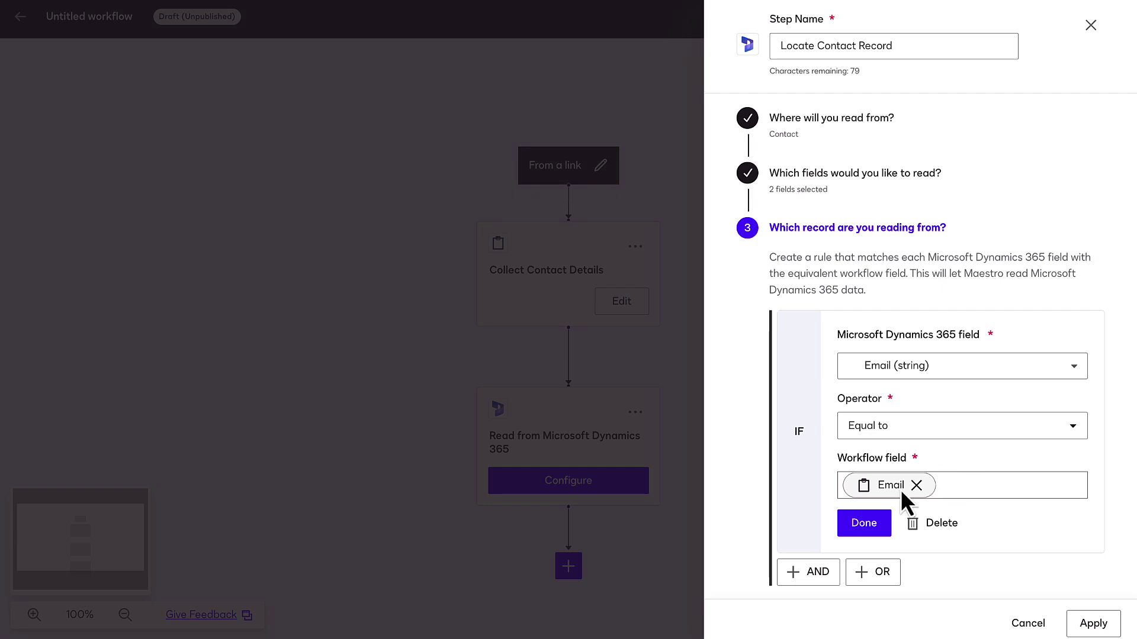
pyautogui.click(864, 523)
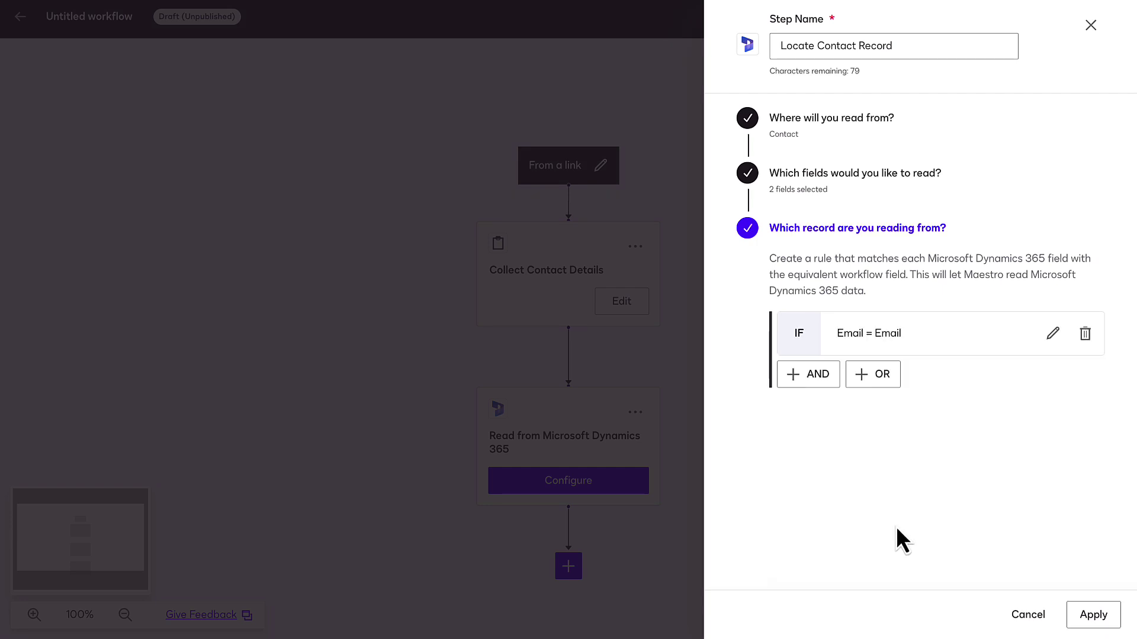
pyautogui.click(1094, 616)
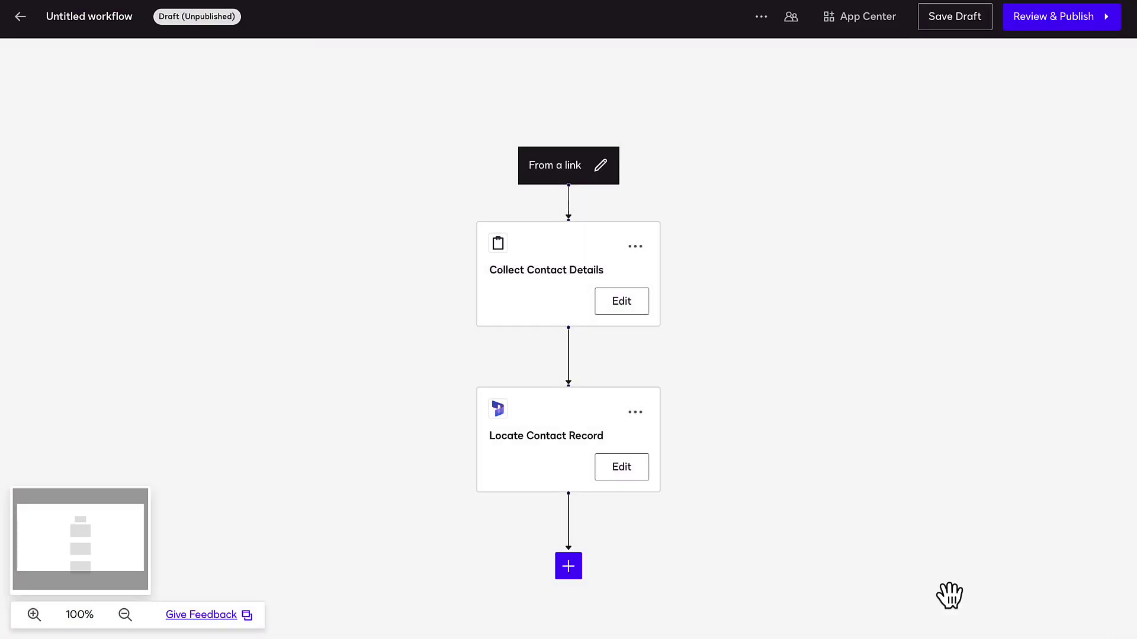
pyautogui.scroll(-3, 586, 563)
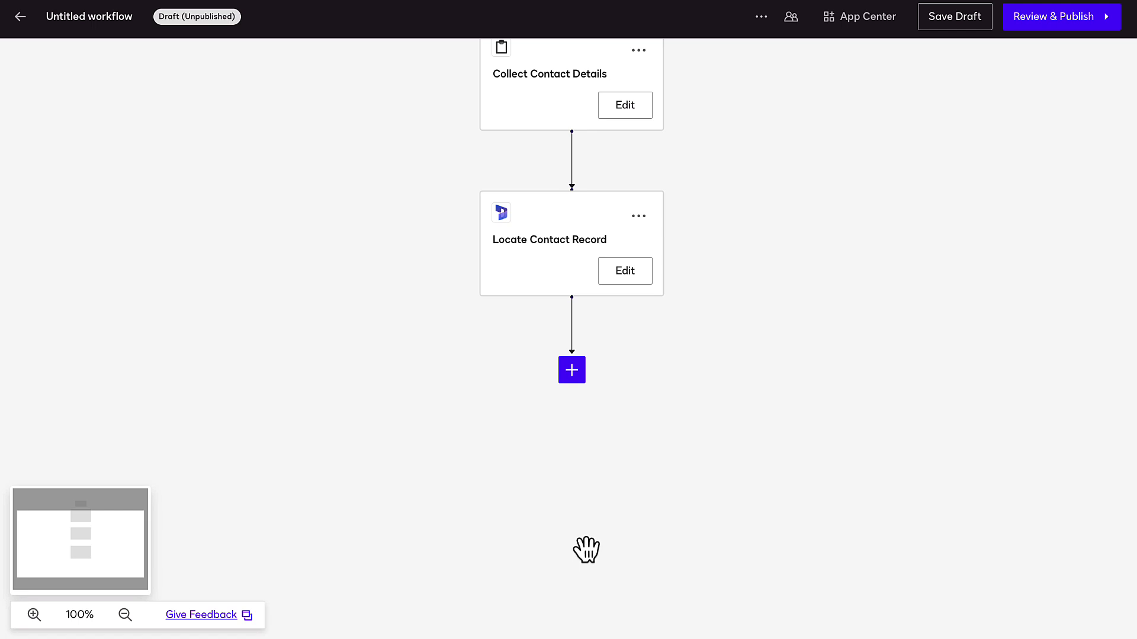
pyautogui.click(573, 373)
# Step: Add a Collect Data with Web Forms step renamed 'Collect New Phone Number'
pyautogui.click(586, 405)
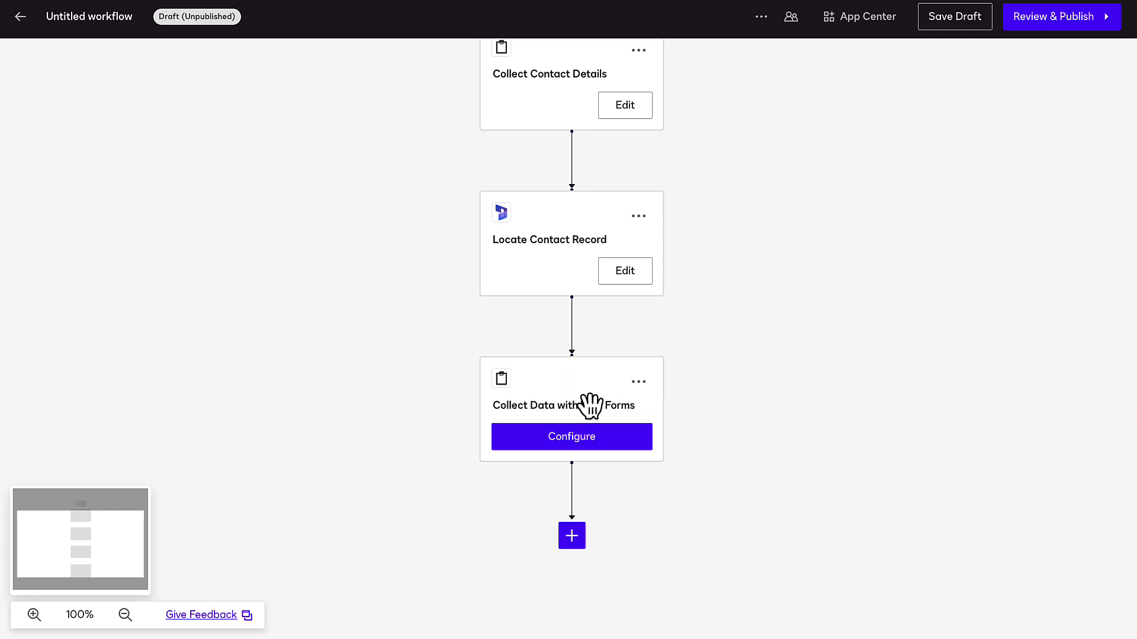
pyautogui.click(579, 441)
pyautogui.click(849, 45)
pyautogui.hotkey('ctrl', 'a')
pyautogui.write('Collect New Phone Number')
# Step: Send the Phone Number Change Form to the Customer, map its data fields, and apply
pyautogui.click(880, 336)
pyautogui.click(883, 373)
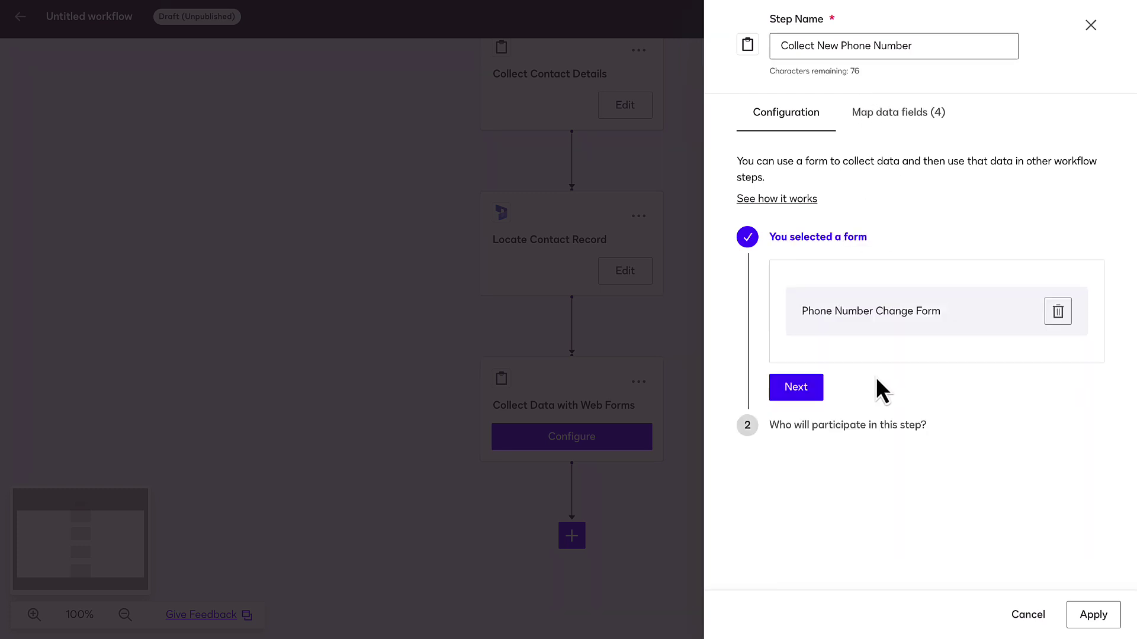
pyautogui.click(806, 387)
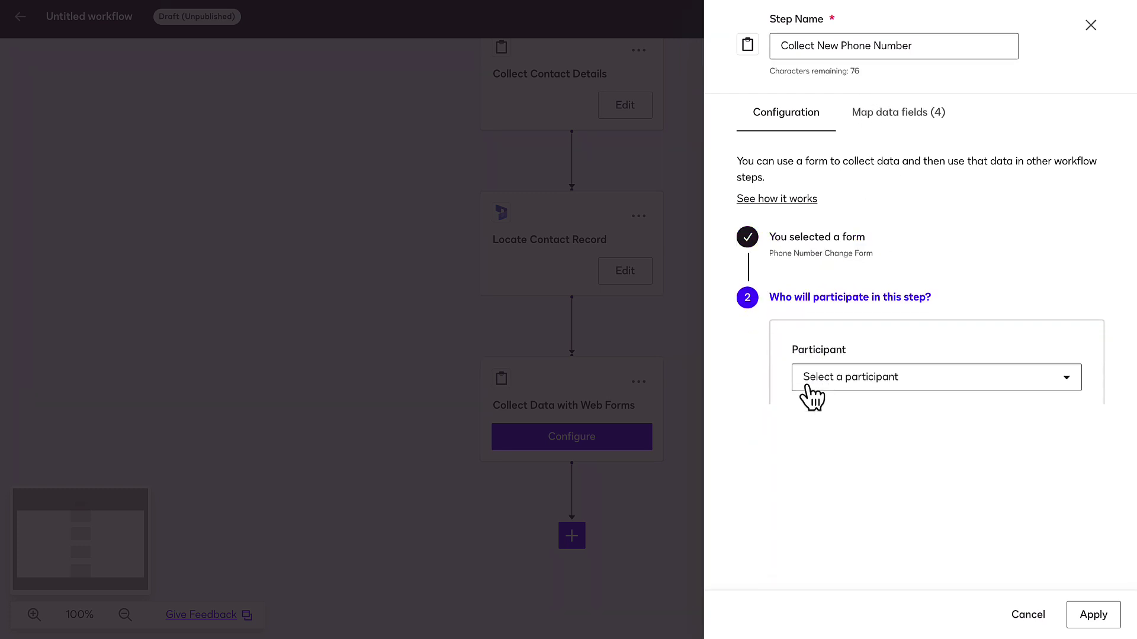
pyautogui.click(847, 373)
pyautogui.click(862, 410)
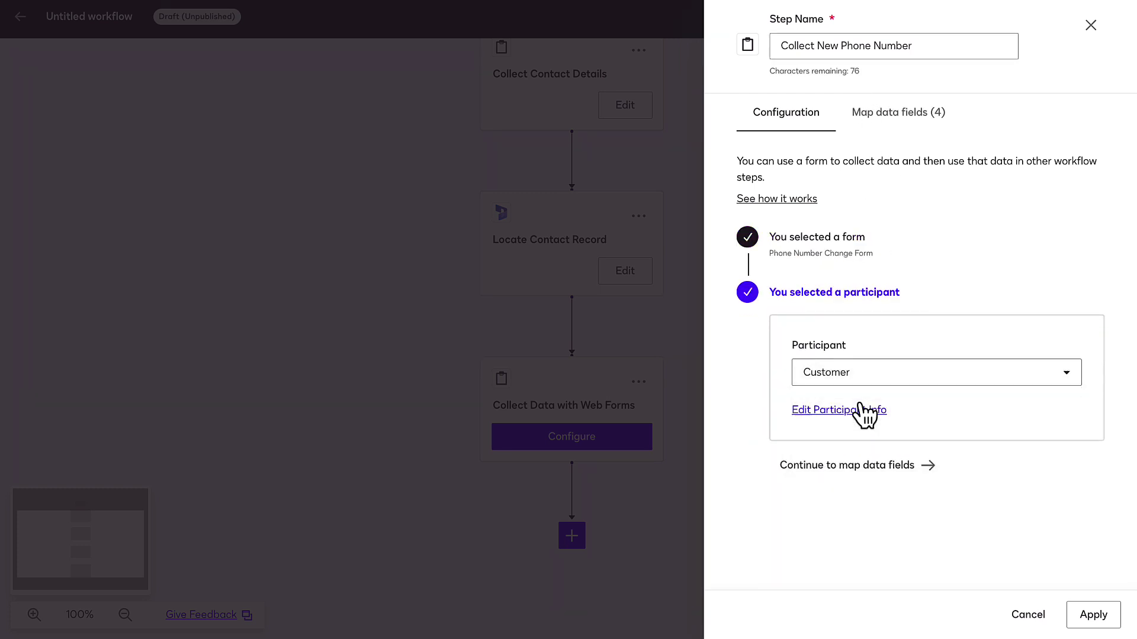
pyautogui.click(869, 472)
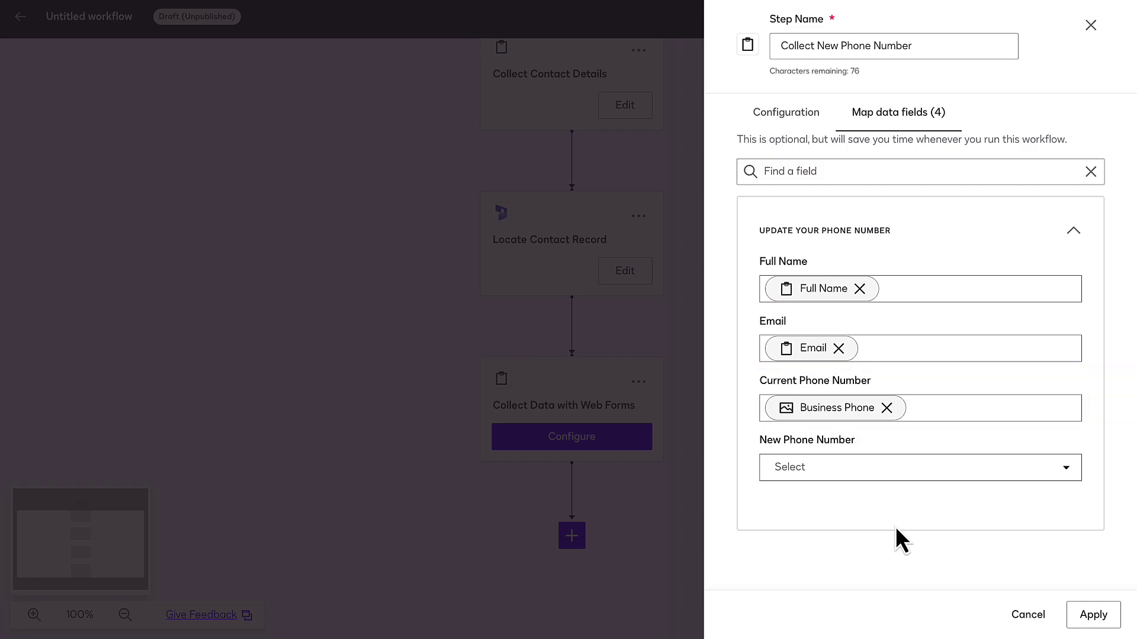
pyautogui.click(1093, 614)
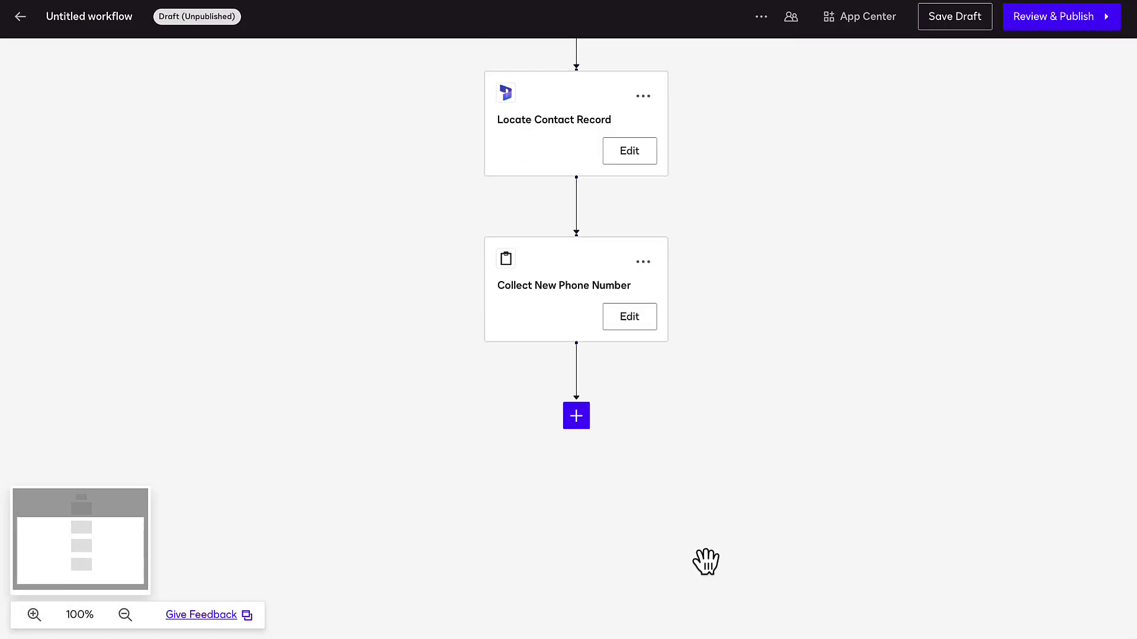
# Step: Add an Update Participant Information step for Customer, keeping the Full Name and Email mappings
pyautogui.click(576, 338)
pyautogui.scroll(-5, 602, 471)
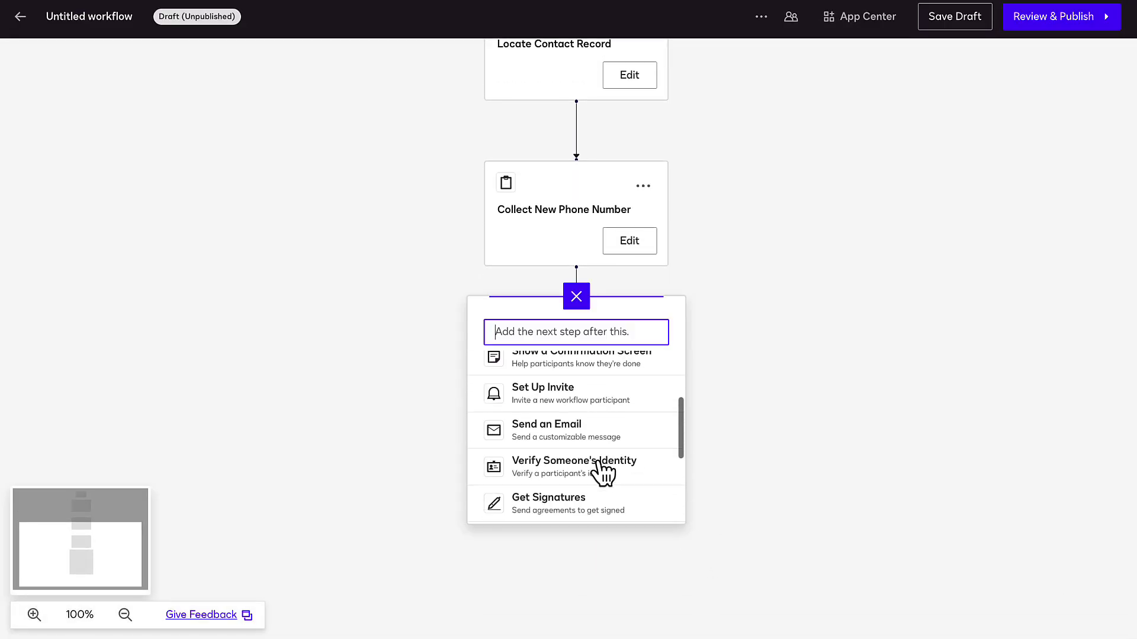
pyautogui.click(601, 467)
pyautogui.click(618, 371)
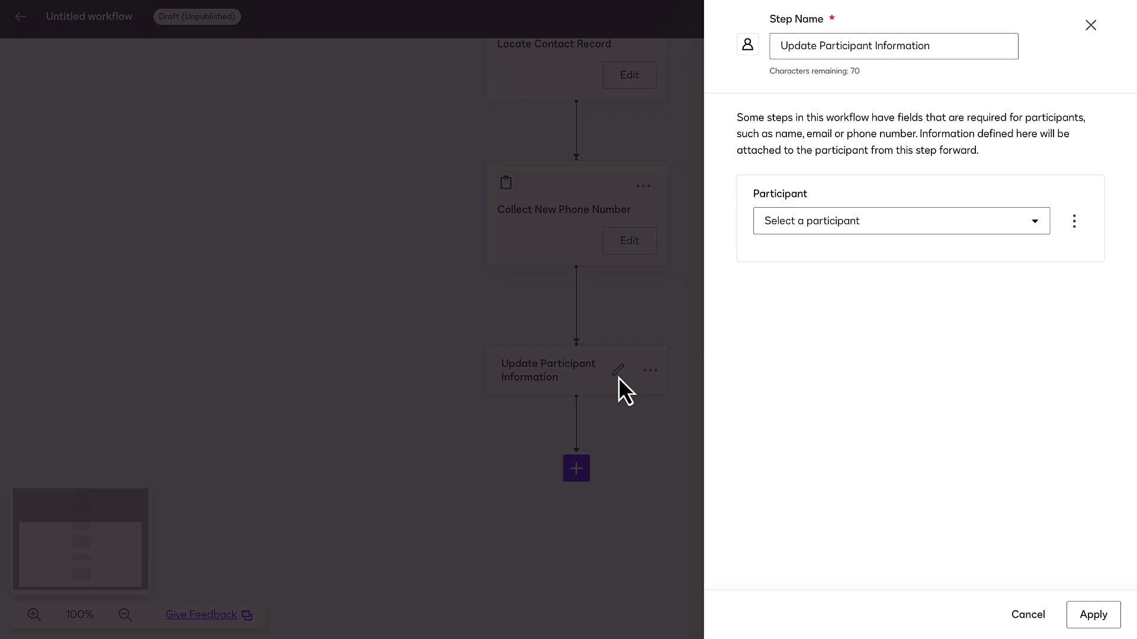
pyautogui.click(817, 229)
pyautogui.click(829, 259)
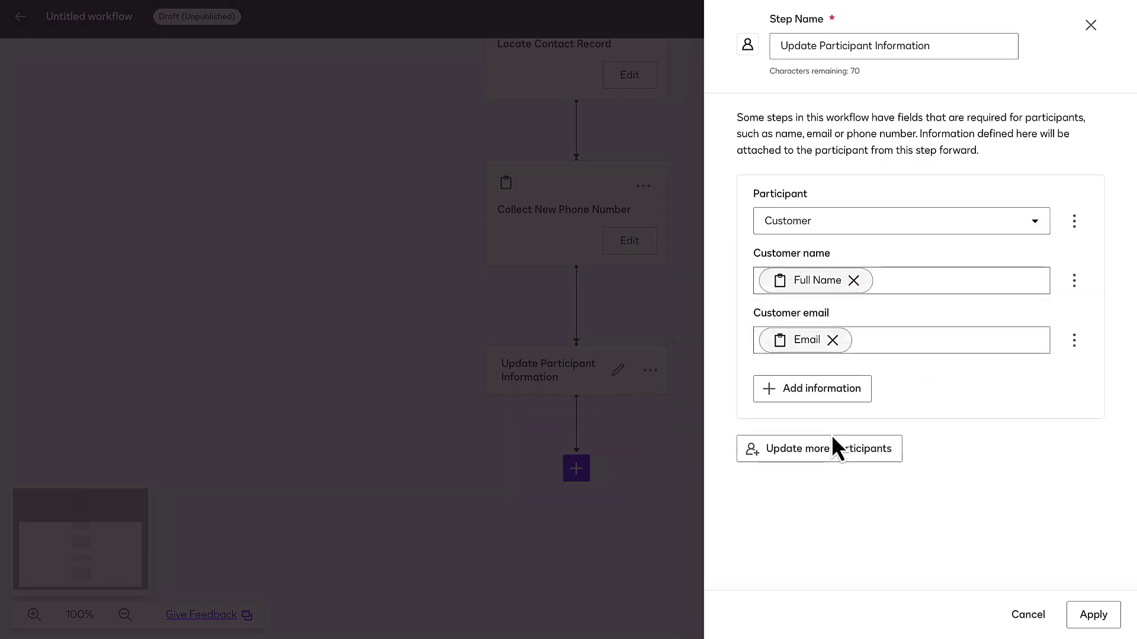
pyautogui.click(1093, 616)
pyautogui.scroll(-5, 646, 510)
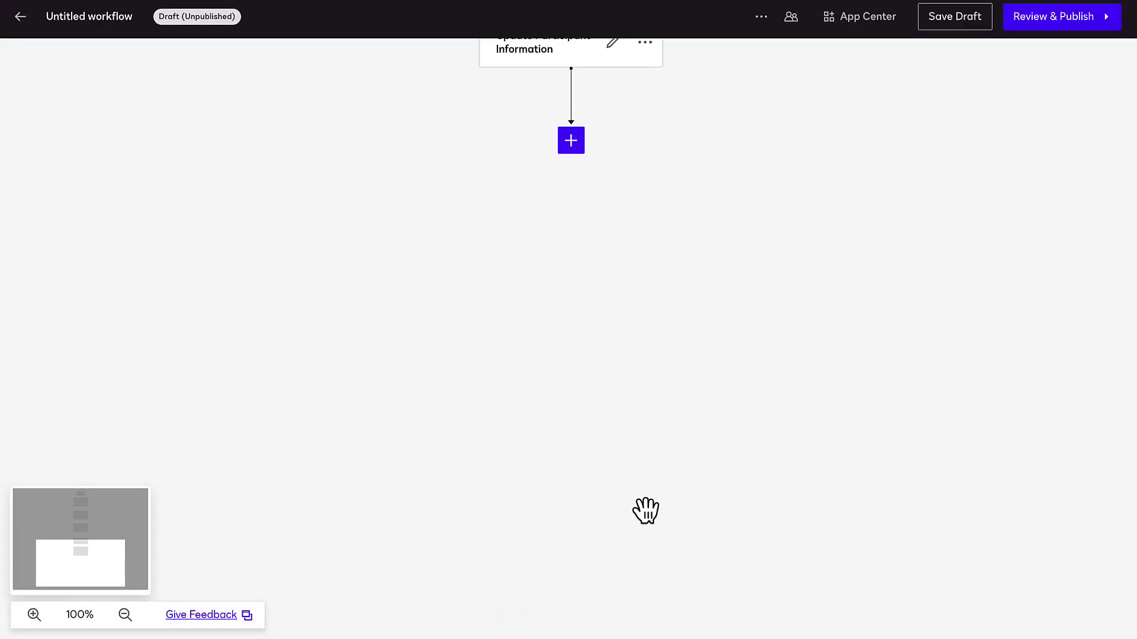
# Step: Add a Get Signatures step using the Phone Number Change Form template
pyautogui.click(565, 135)
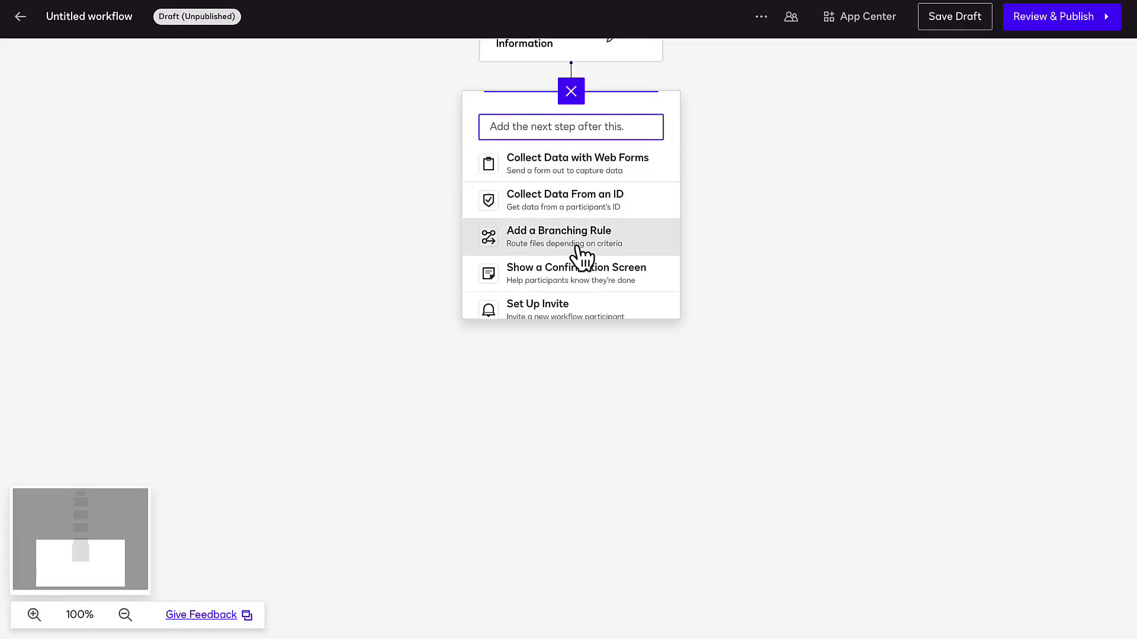
pyautogui.scroll(-6, 578, 253)
pyautogui.click(579, 204)
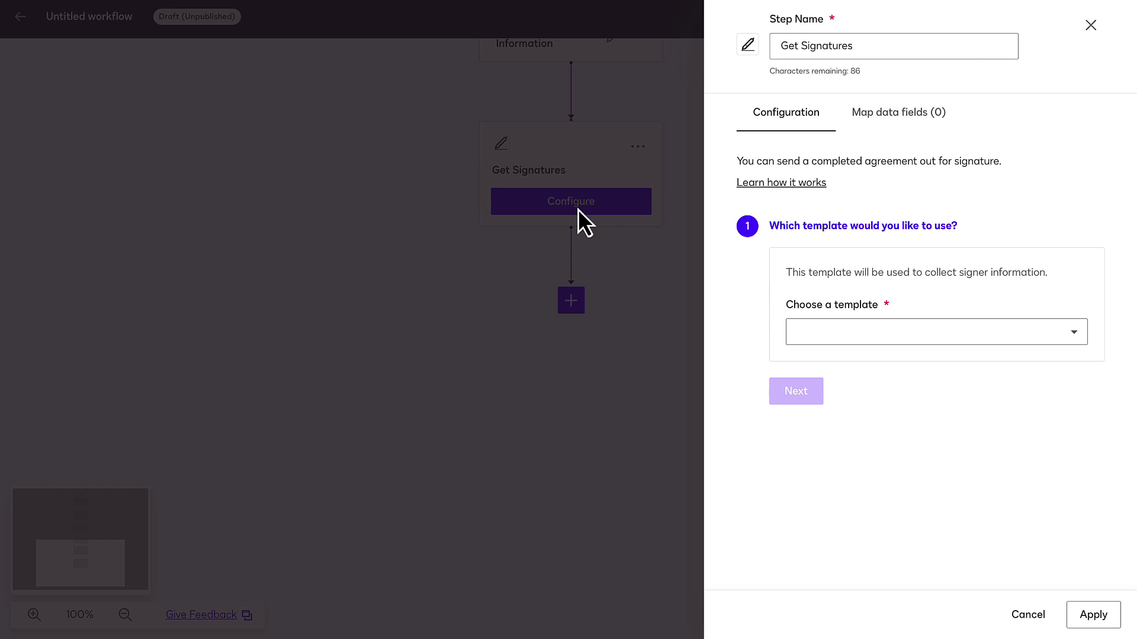
pyautogui.click(800, 329)
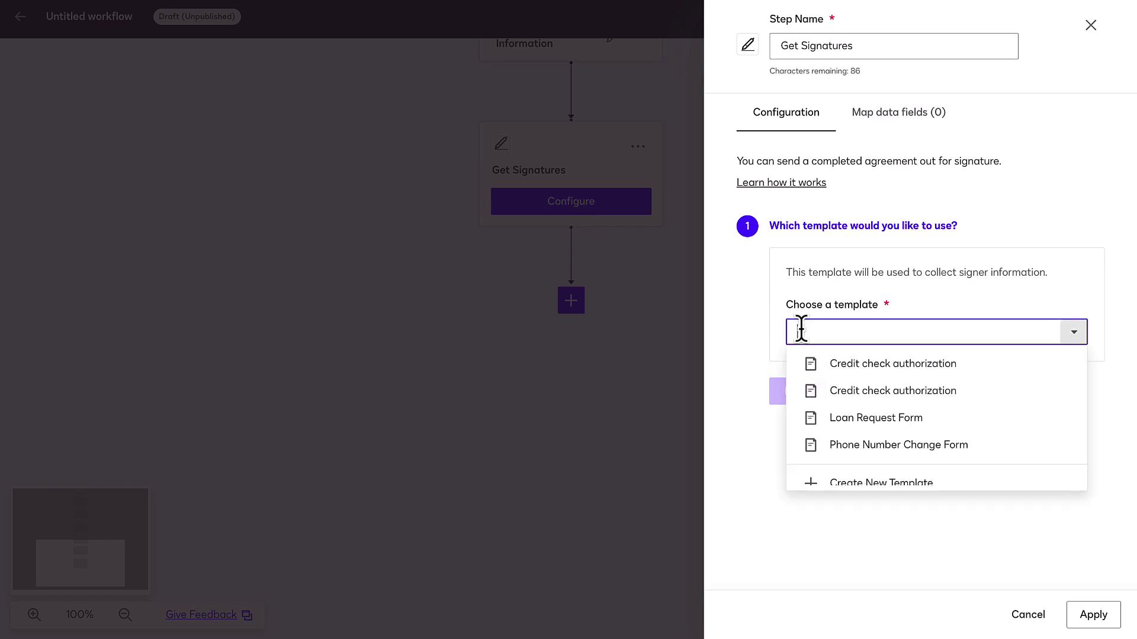
pyautogui.click(877, 444)
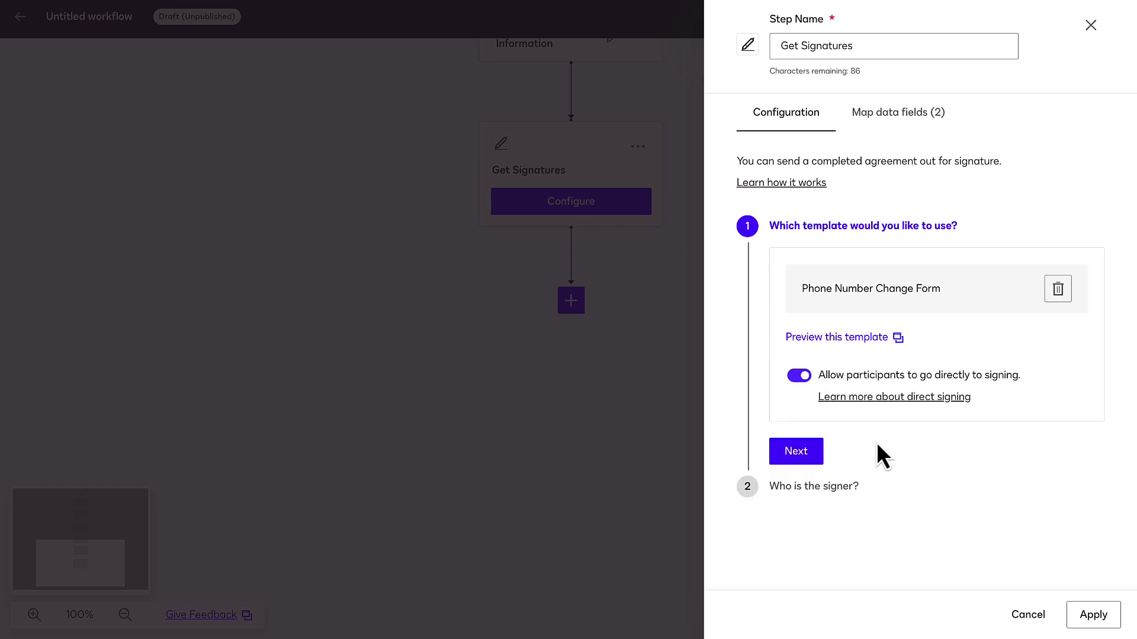
pyautogui.click(815, 451)
# Step: Assign Customer as signer, map Business Phone and New Phone Number for the Customer role, and apply
pyautogui.click(816, 427)
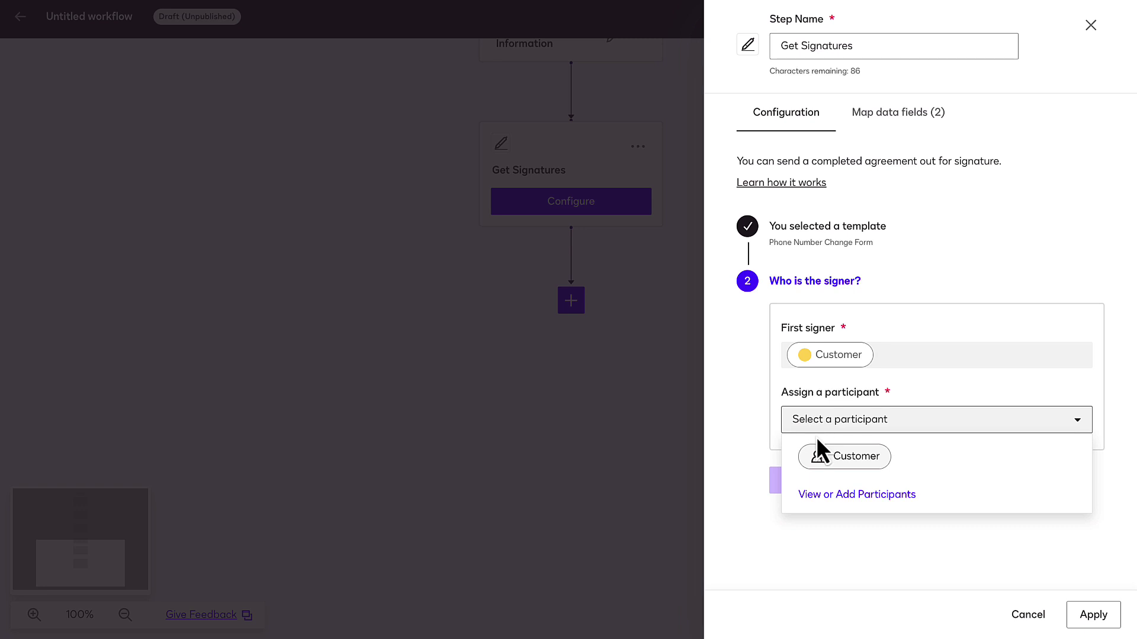
pyautogui.click(822, 452)
pyautogui.click(799, 484)
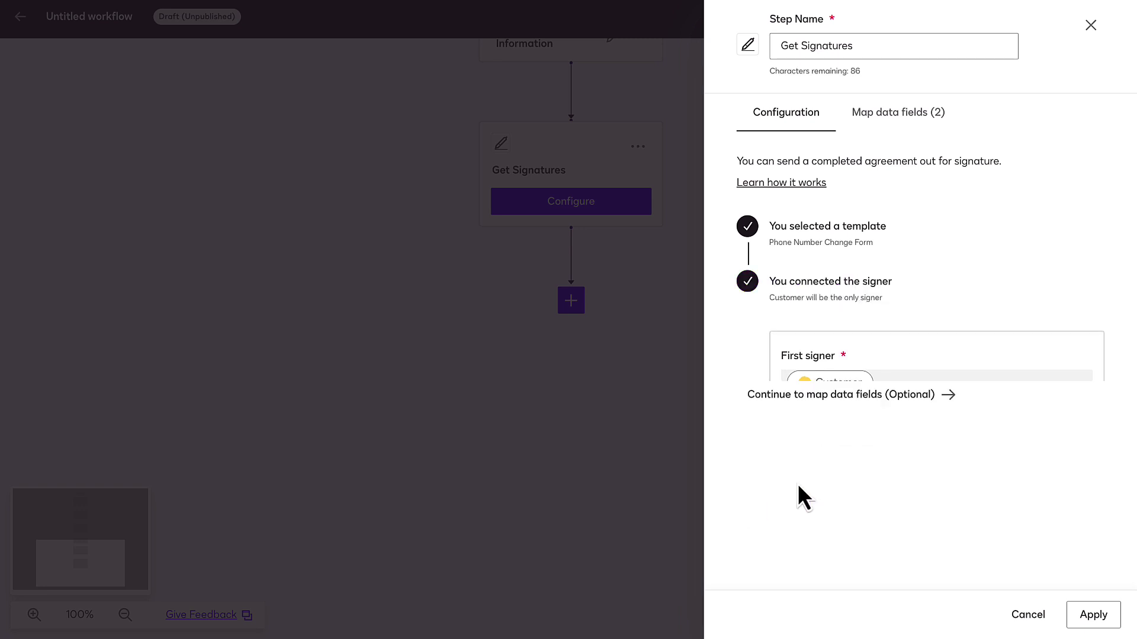
pyautogui.click(805, 335)
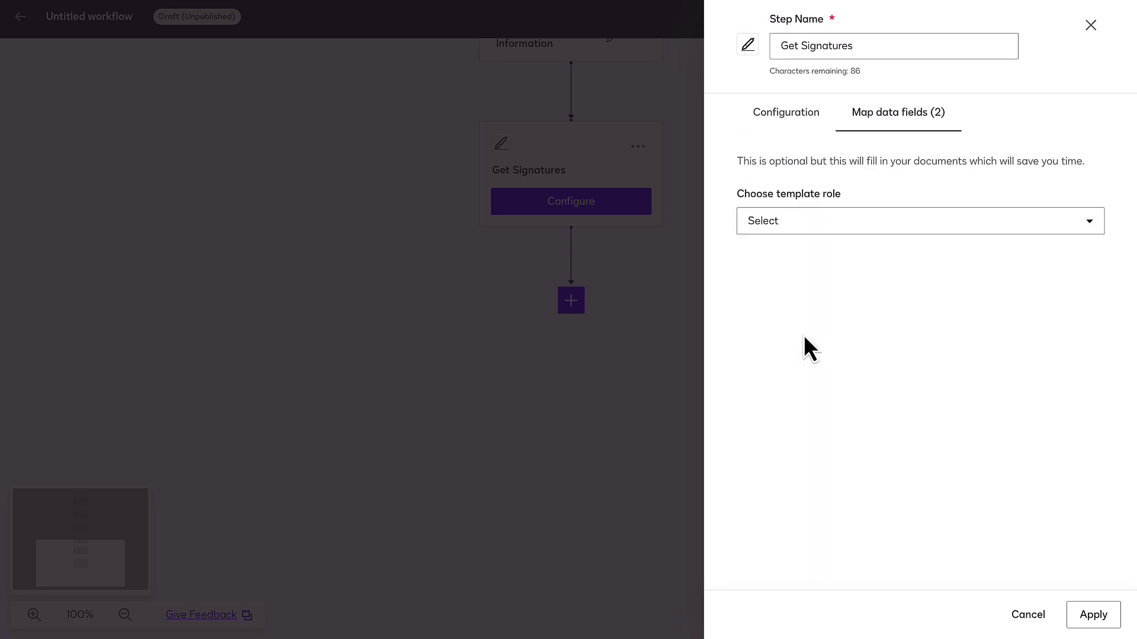
pyautogui.click(803, 230)
pyautogui.click(805, 260)
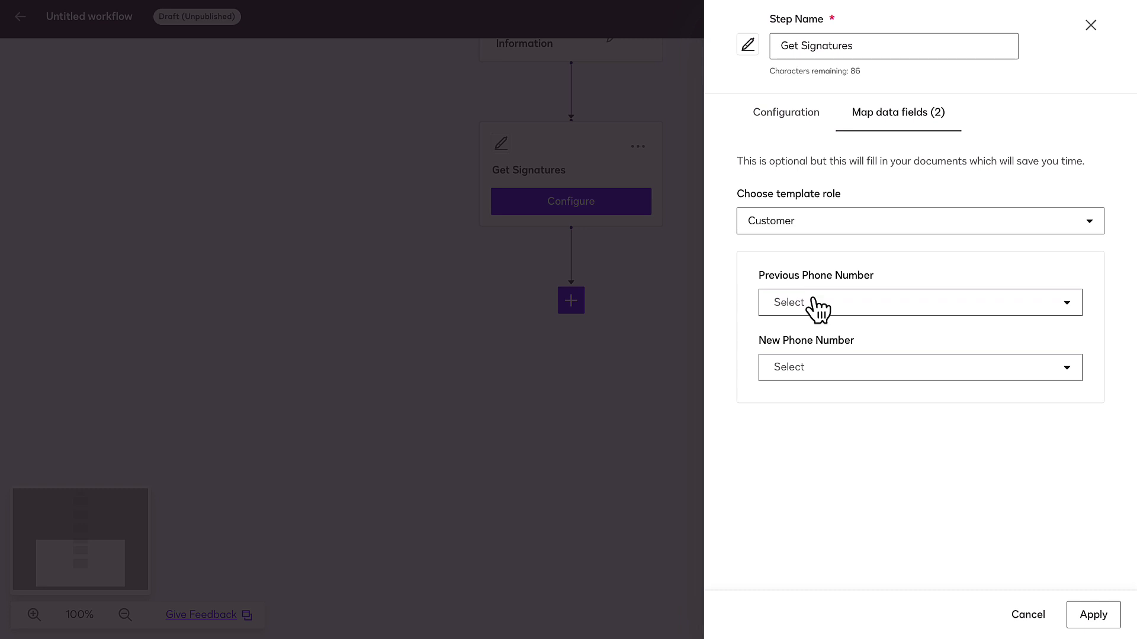
pyautogui.click(1102, 619)
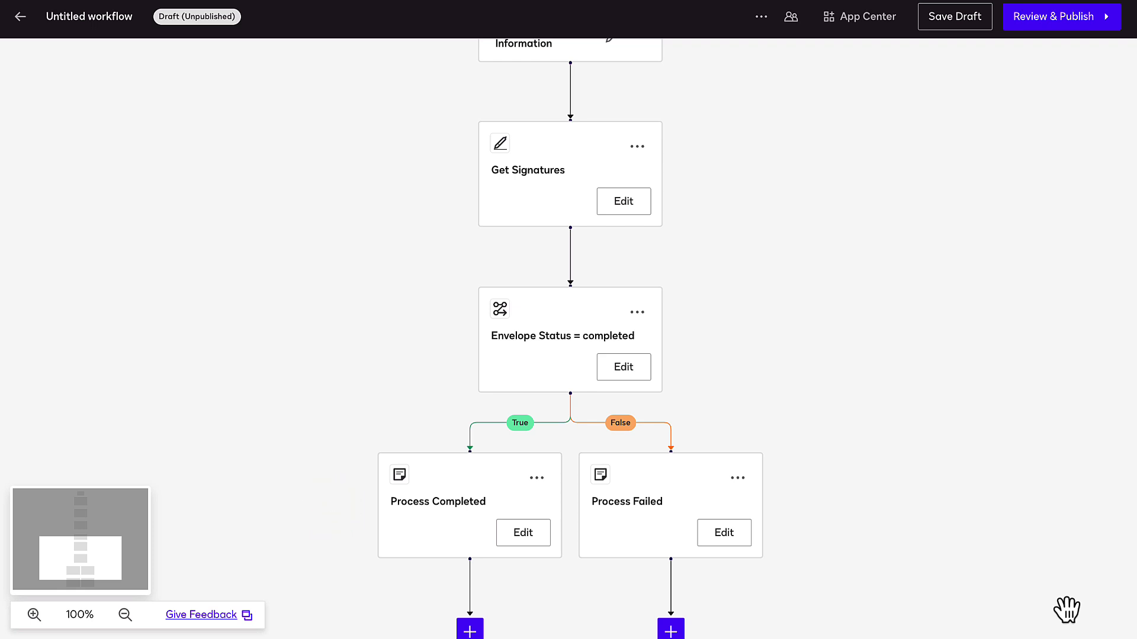
# Step: Scroll down to the Envelope Status = completed condition and its Process Completed and Process Failed branches
pyautogui.scroll(-5, 934, 540)
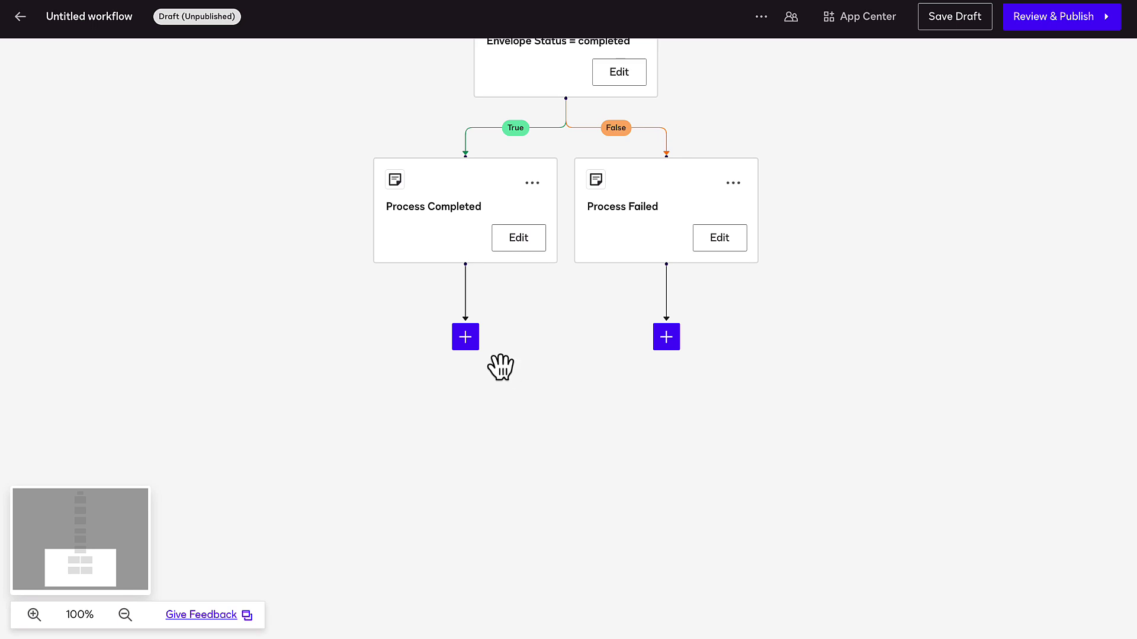
# Step: Add a Writeback to Microsoft Dynamics 365 step named 'Update Contact Record Phone Number' after Process Completed
pyautogui.click(471, 344)
pyautogui.scroll(-6, 481, 427)
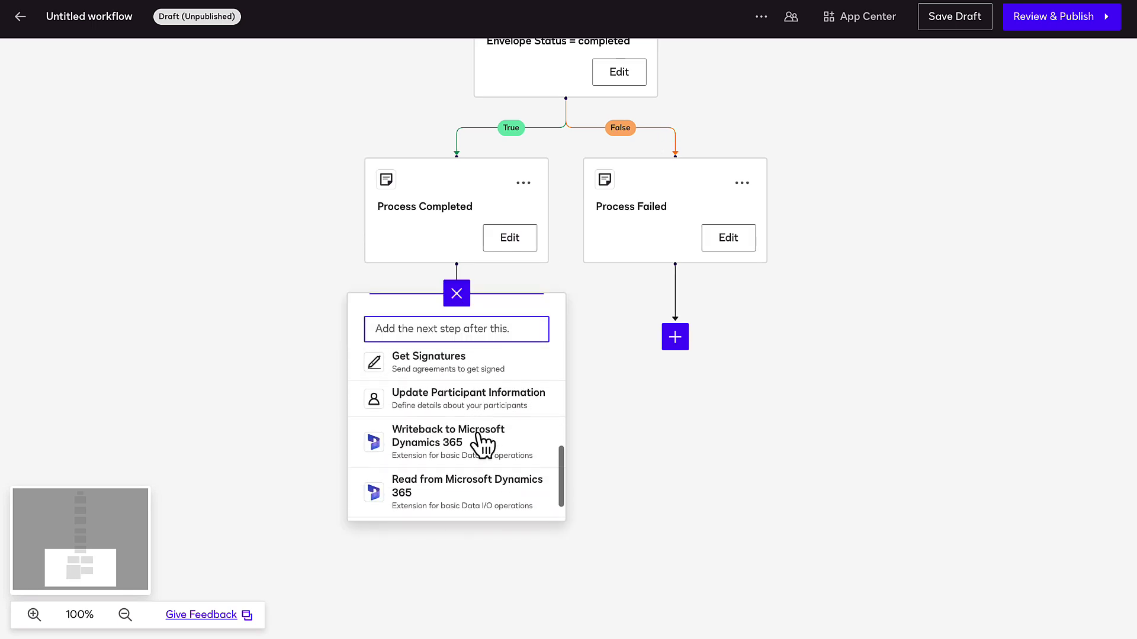
pyautogui.click(480, 434)
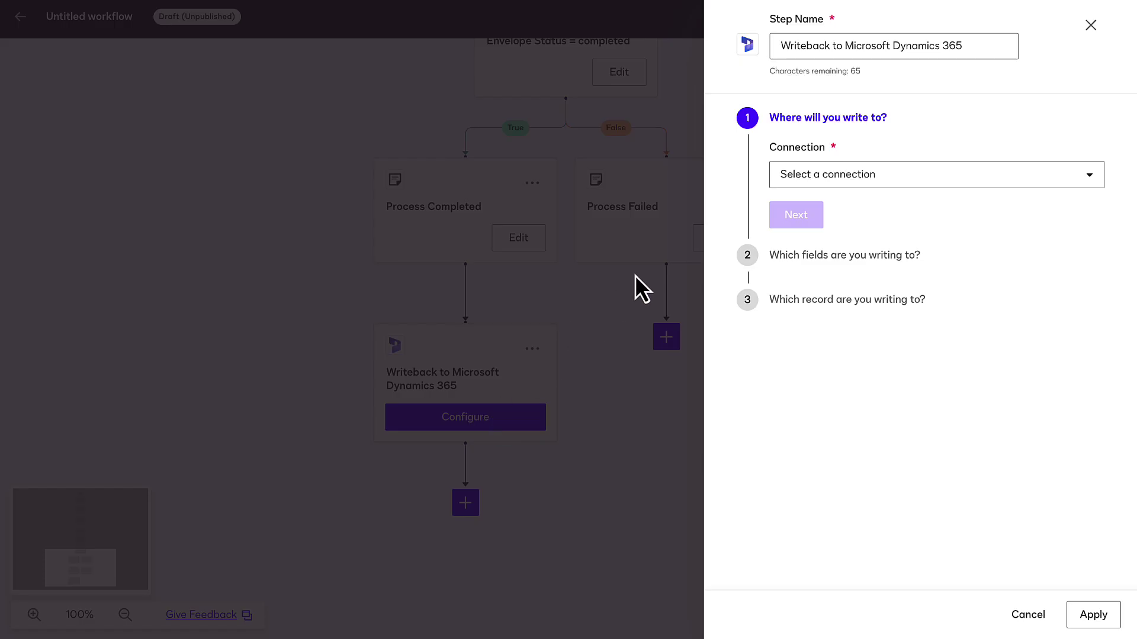
pyautogui.click(840, 45)
pyautogui.hotkey('ctrl', 'a')
pyautogui.write('Update Contact Record Phone Number')
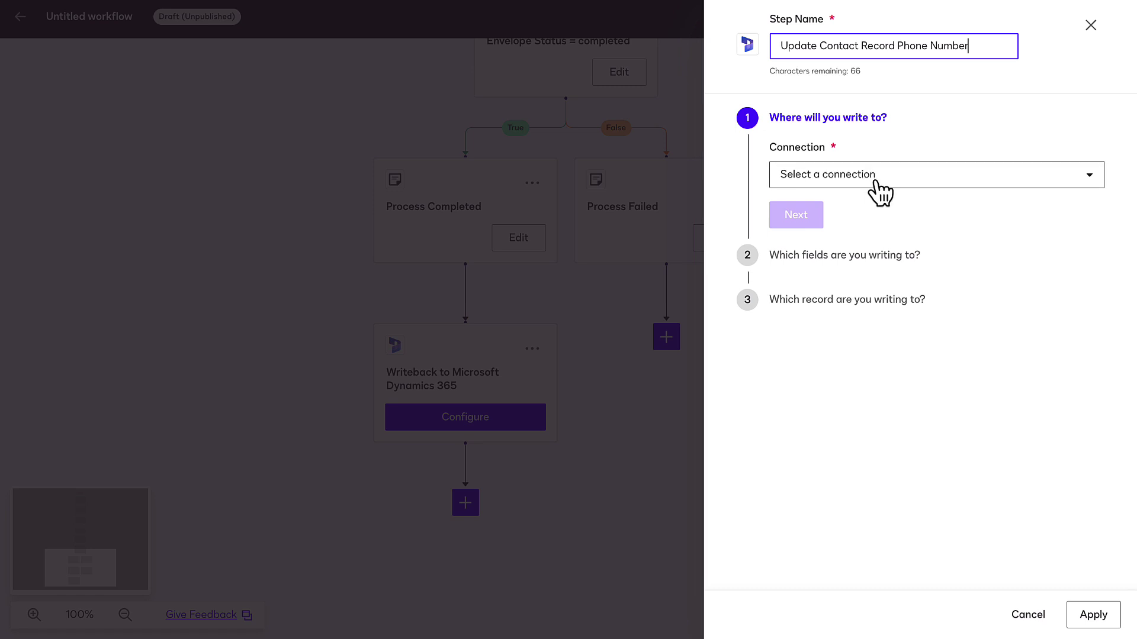
# Step: Update-only the Contact's Business Phone from New Phone Number via the shared connection, matching Email = Email
pyautogui.click(878, 178)
pyautogui.click(885, 204)
pyautogui.click(887, 237)
pyautogui.click(834, 330)
pyautogui.click(821, 326)
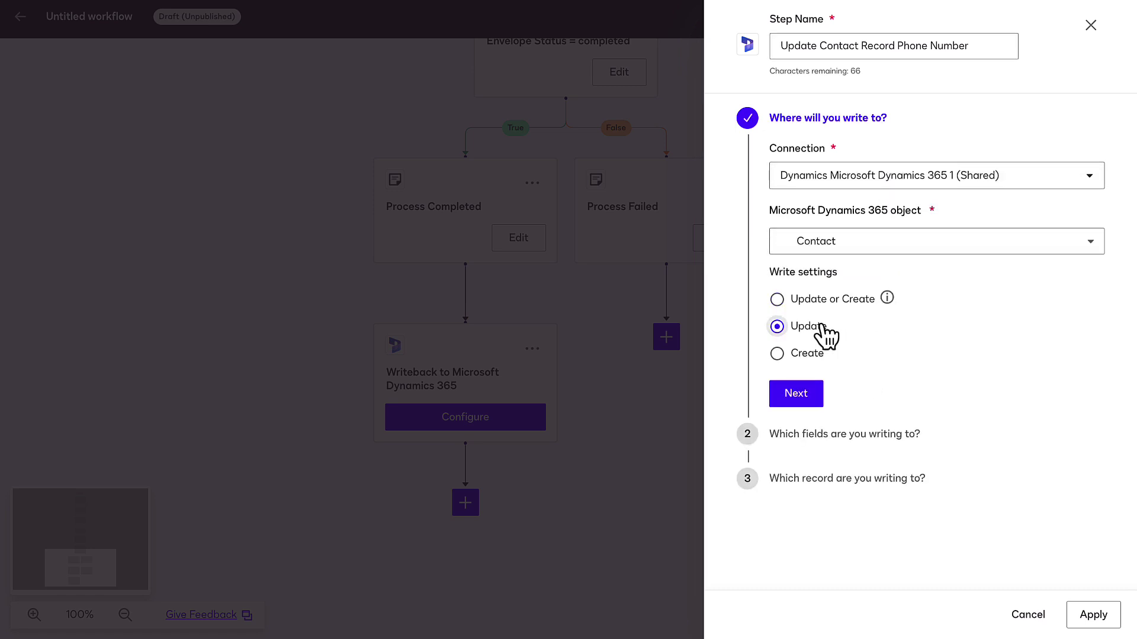
pyautogui.click(808, 395)
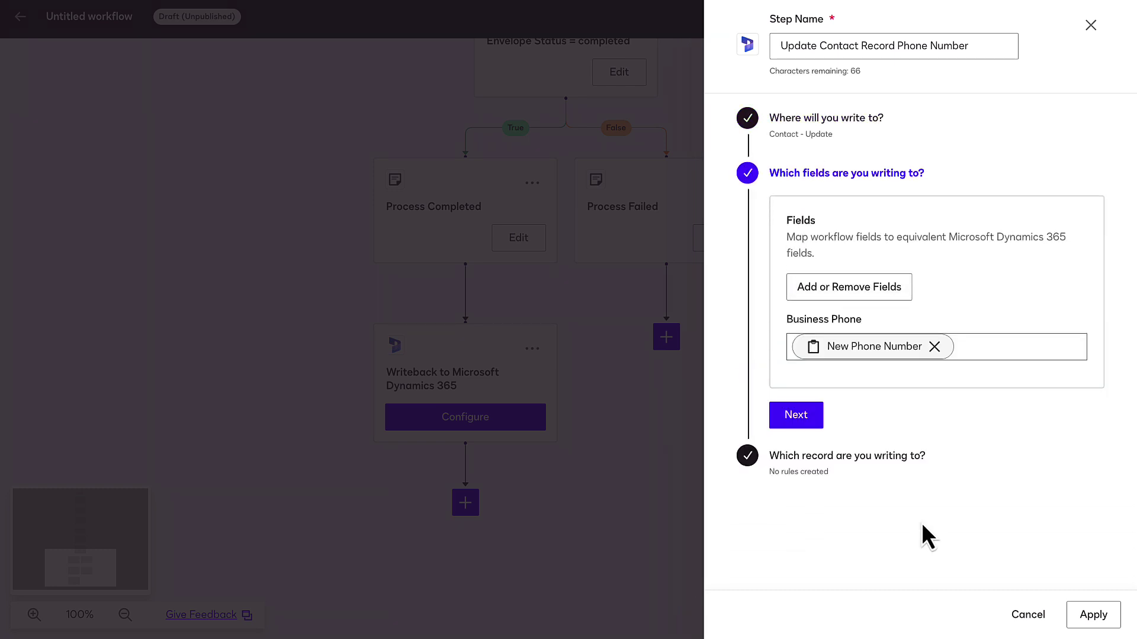
pyautogui.click(801, 421)
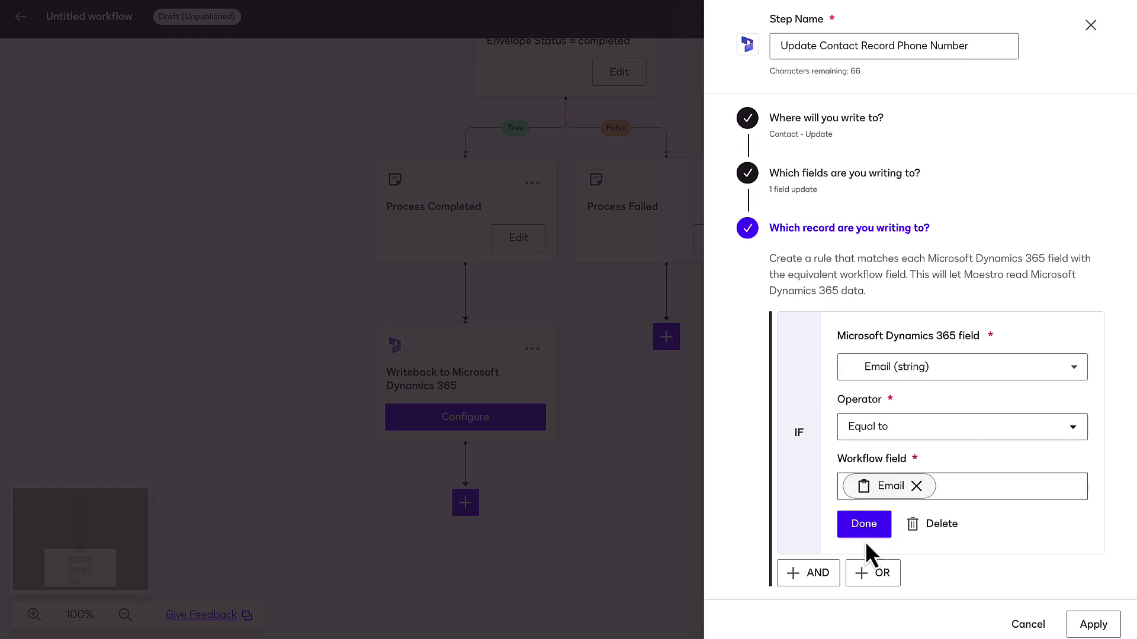
pyautogui.click(865, 533)
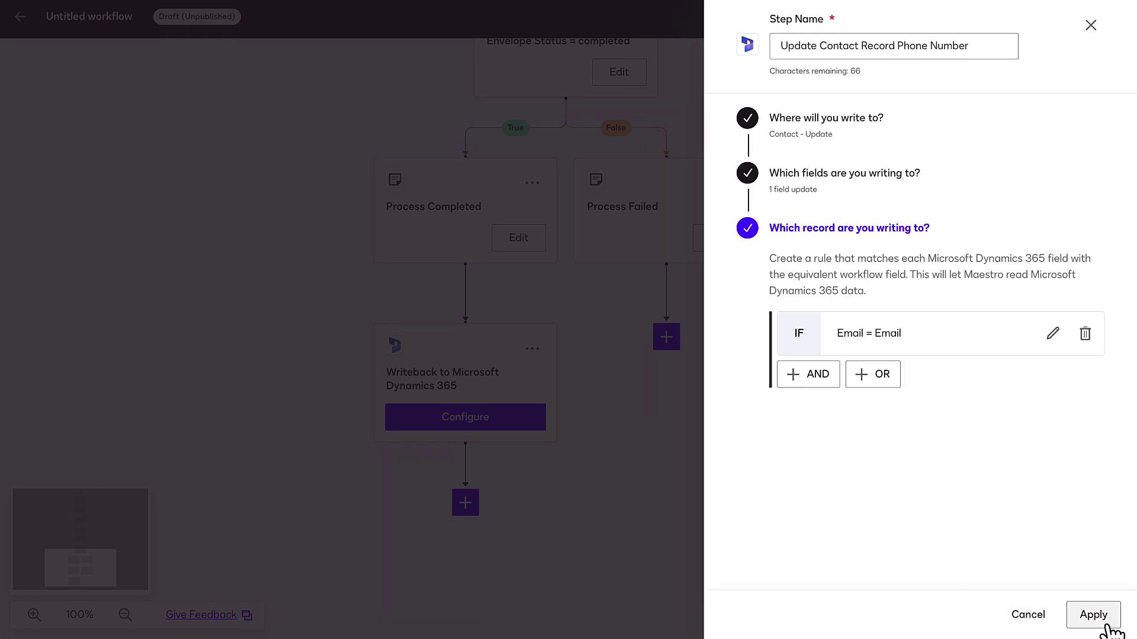
pyautogui.click(1105, 618)
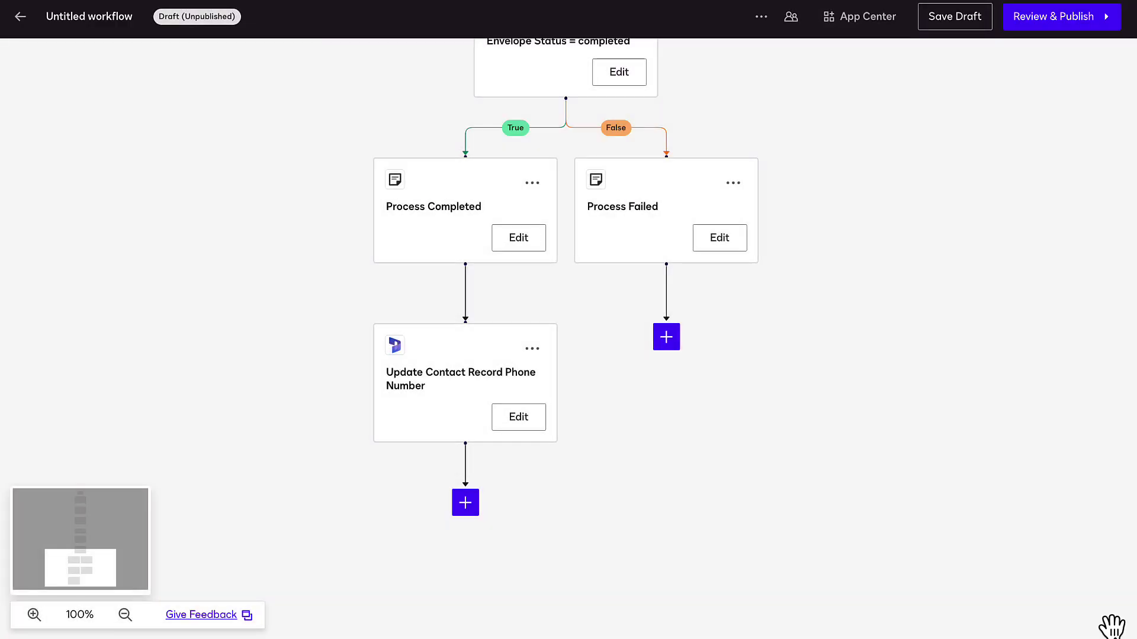
pyautogui.scroll(-3, 472, 480)
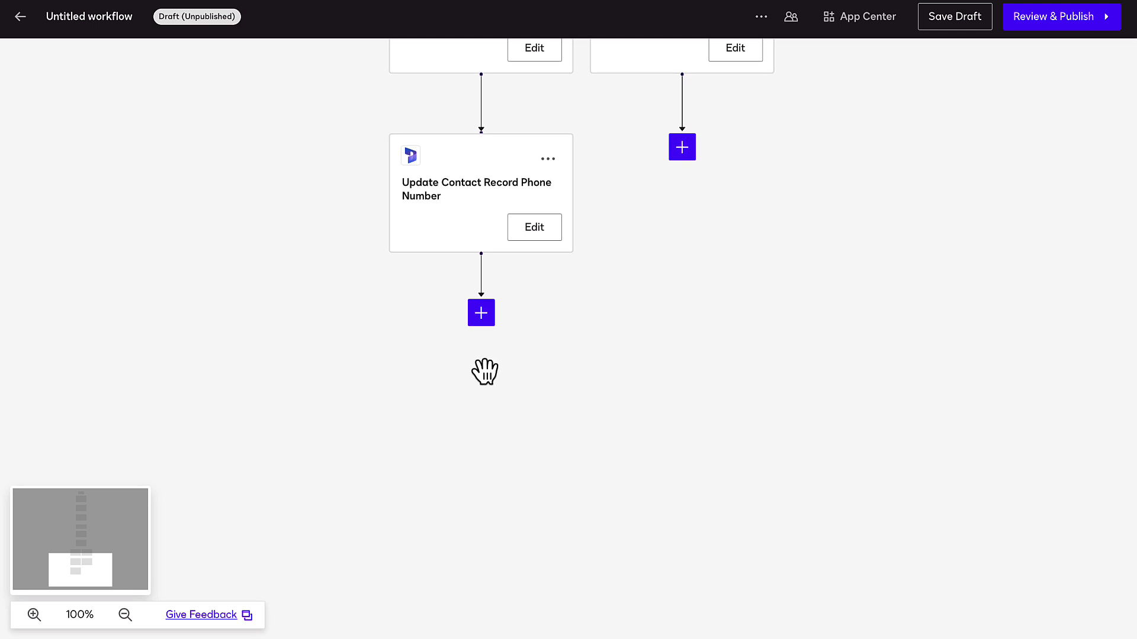
pyautogui.click(481, 313)
pyautogui.scroll(-5, 577, 409)
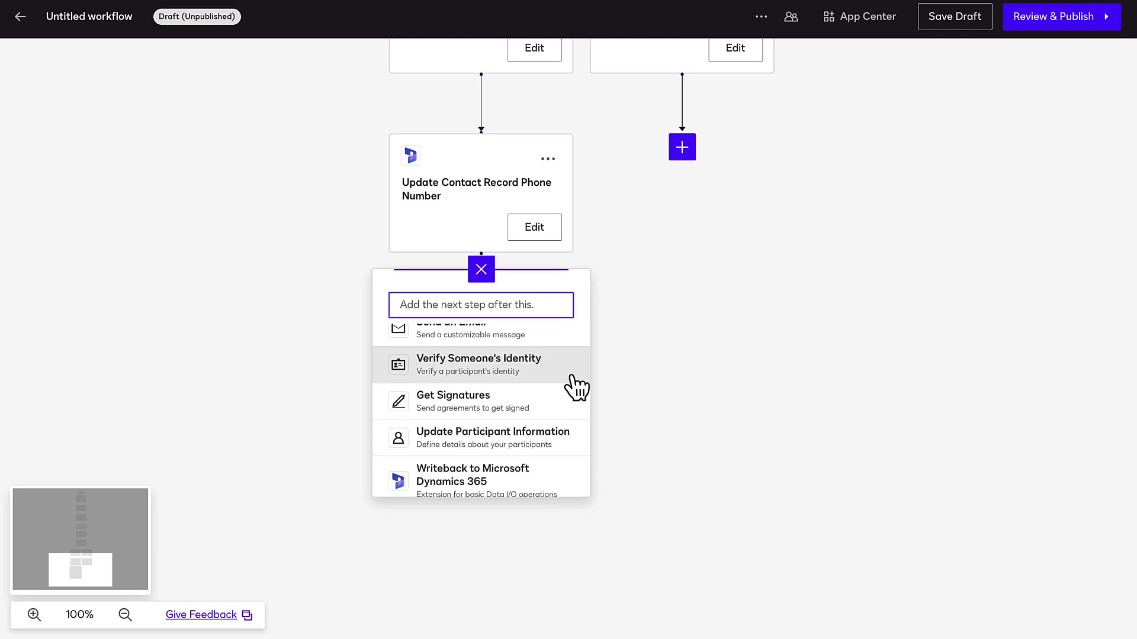
pyautogui.scroll(-3, 576, 388)
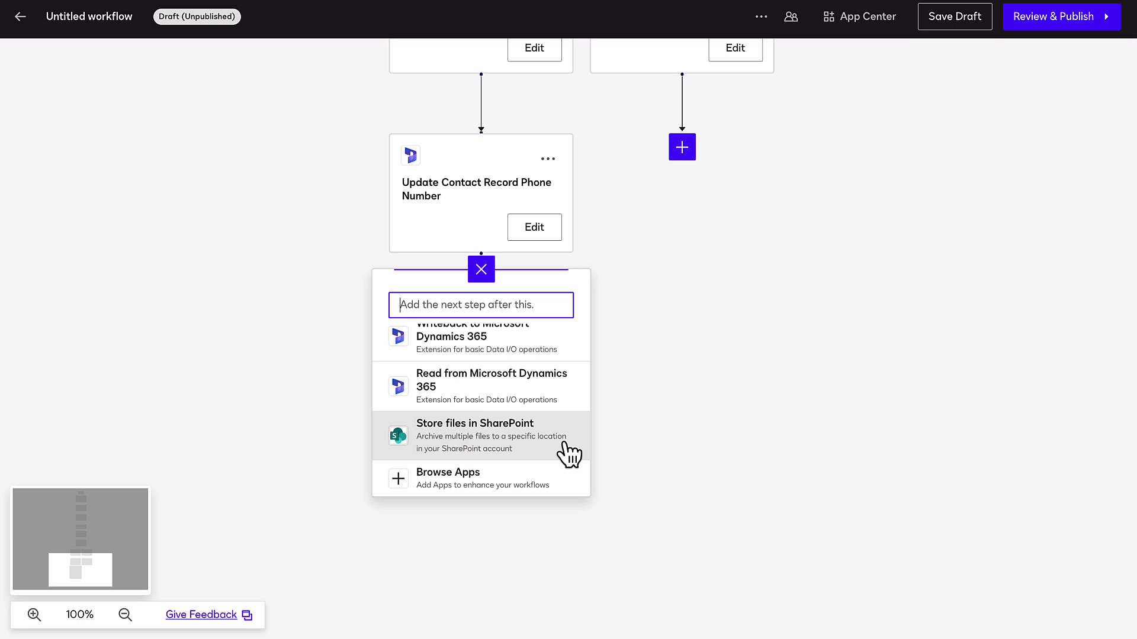
pyautogui.click(481, 270)
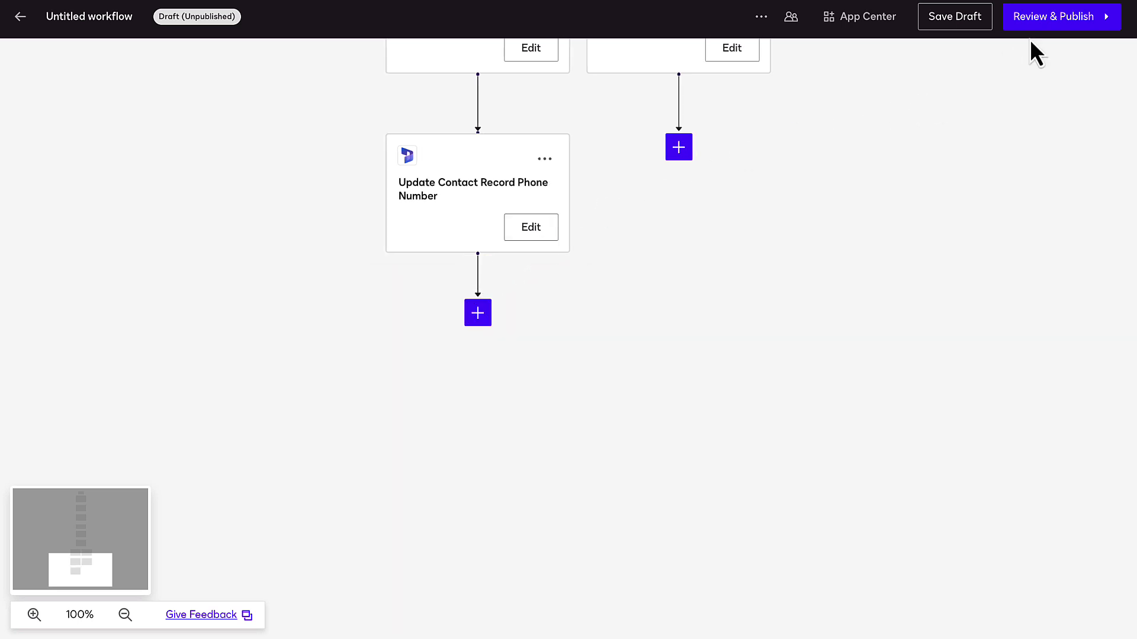
# Step: Rename the workflow to 'Phone Number Change' in the Review & Publish screen
pyautogui.click(1063, 23)
pyautogui.tripleClick(888, 101)
pyautogui.write('Phone Number Change')
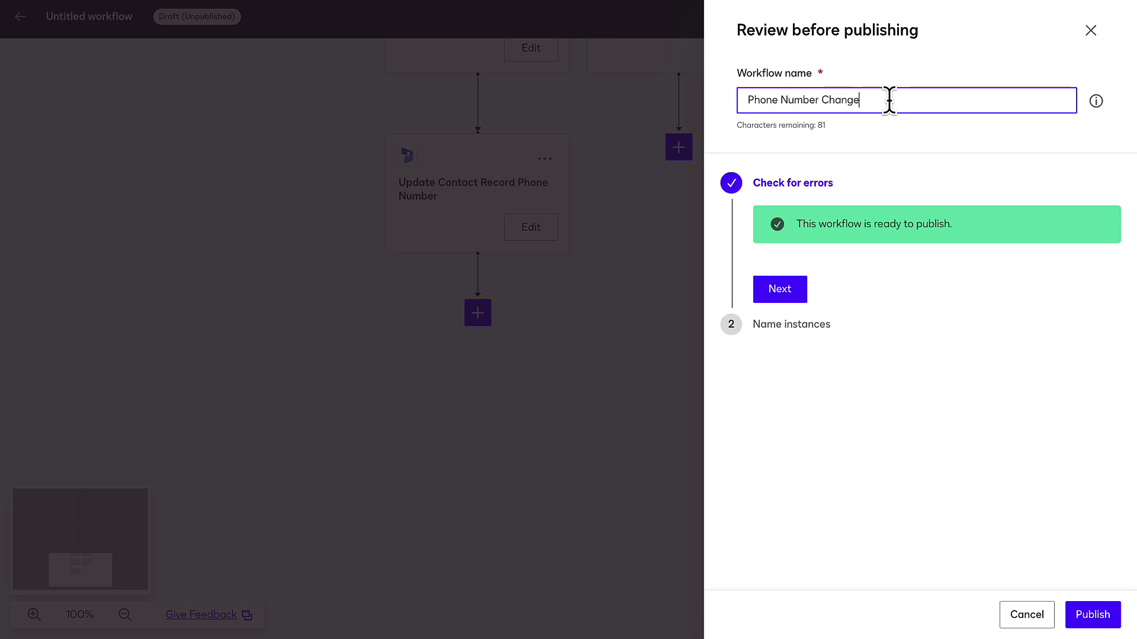
# Step: Publish the workflow with default instance naming, authorizing the connected account as sender
pyautogui.click(801, 301)
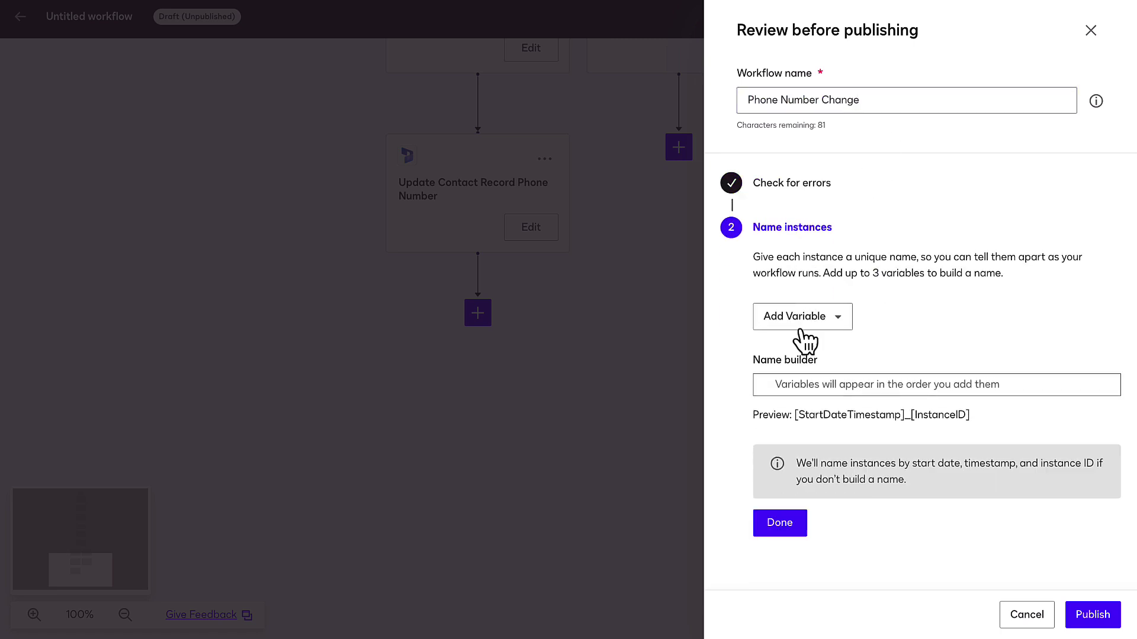
pyautogui.click(795, 536)
pyautogui.click(1092, 613)
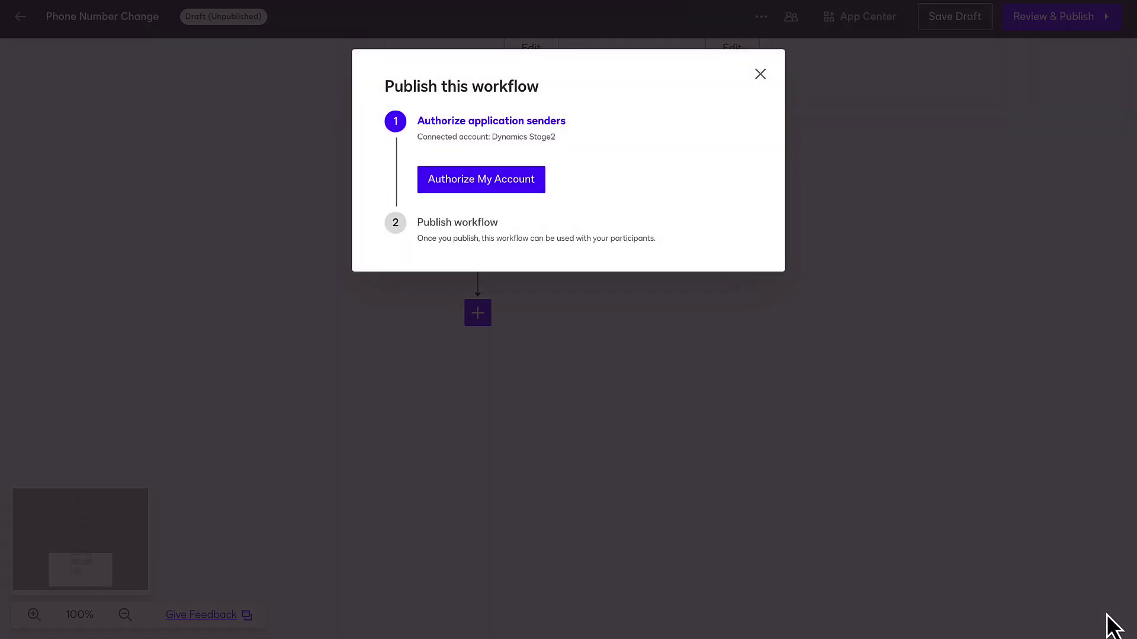
pyautogui.click(467, 187)
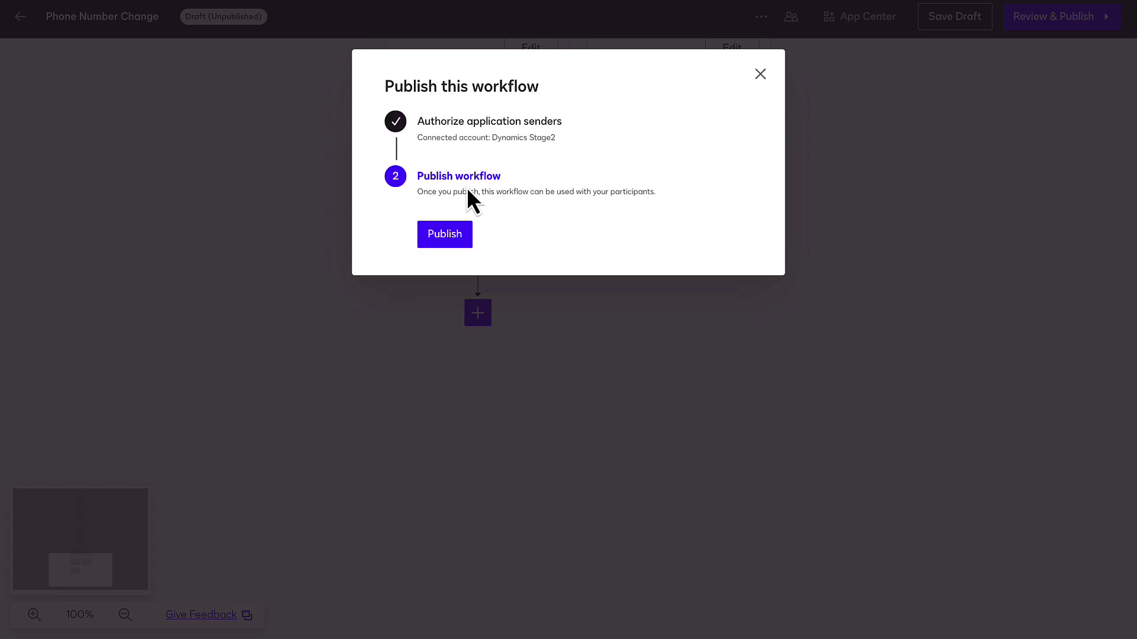
pyautogui.click(465, 222)
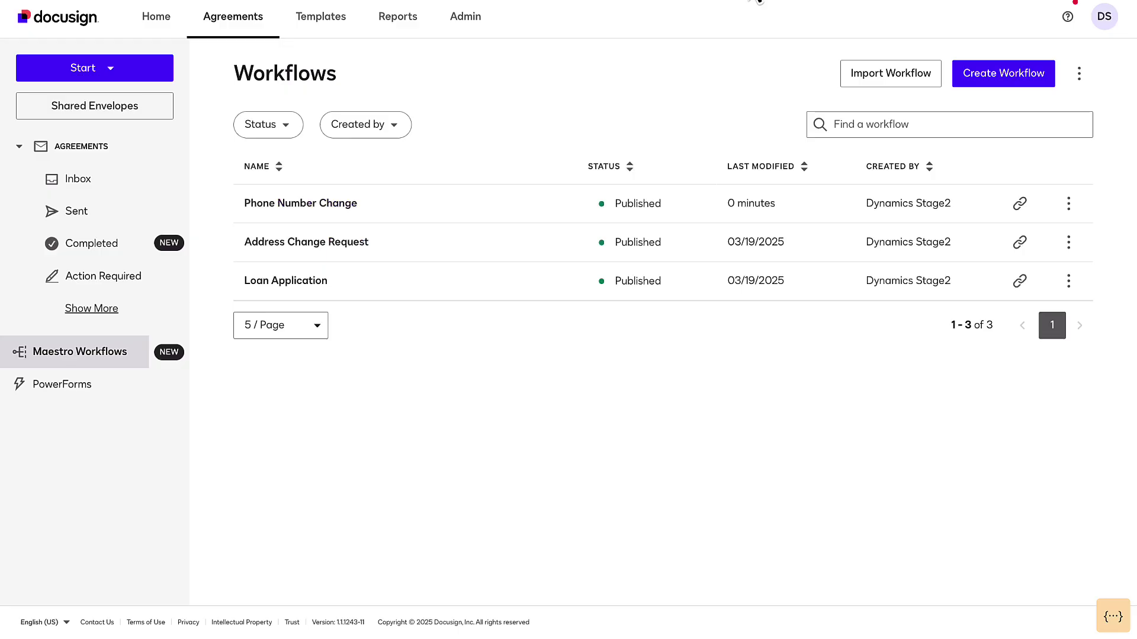